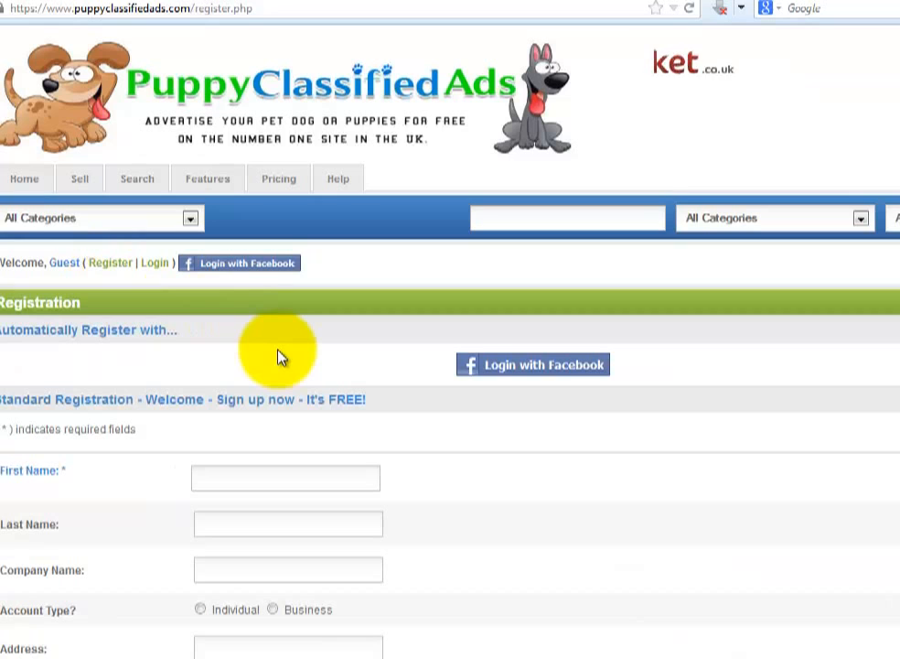
- Enter placeholder first and last names and choose the Individual account type
left_click(249, 480)
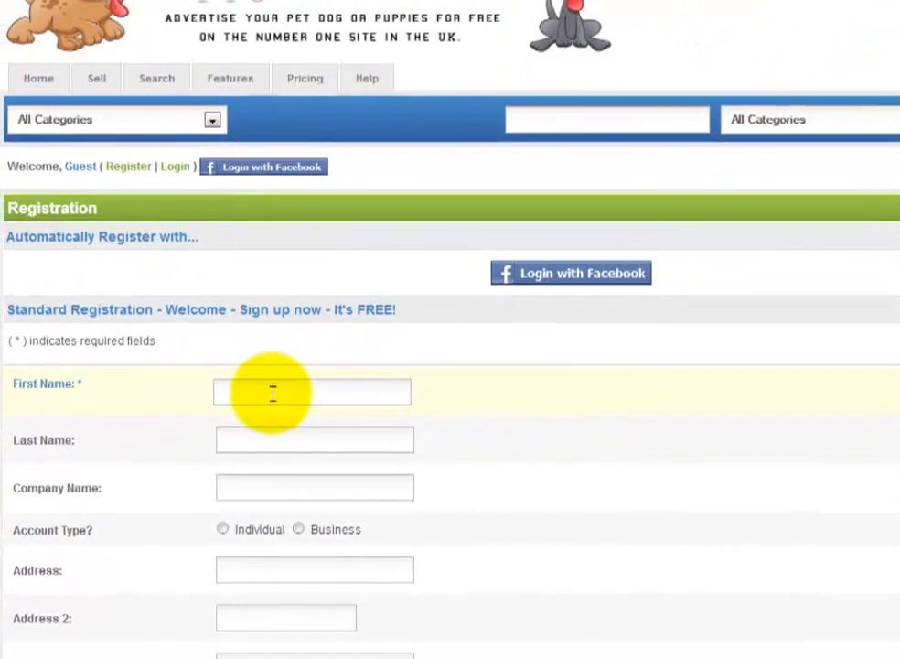
left_click(273, 394)
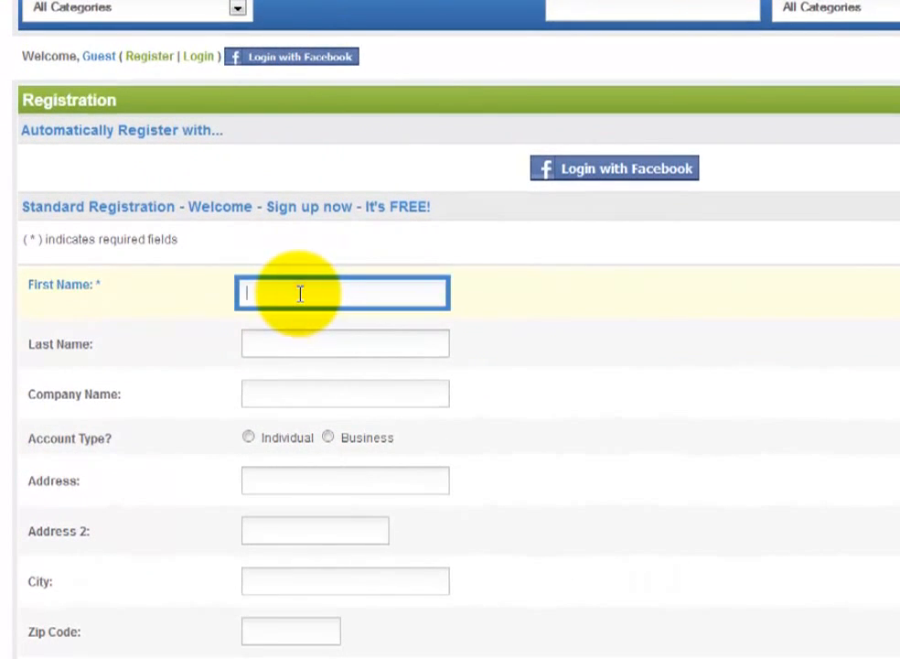
type("first name")
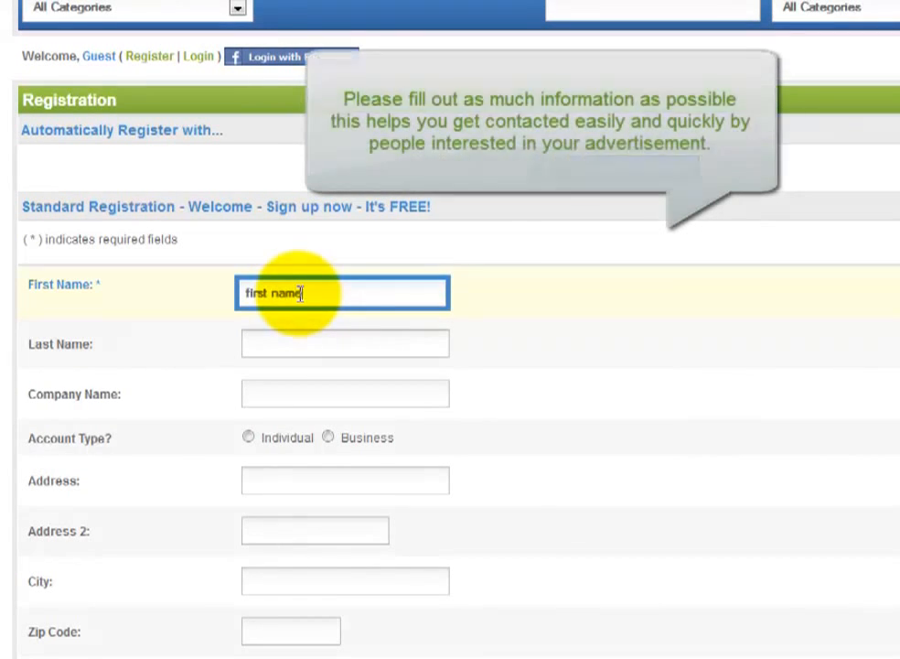
left_click(296, 340)
type("last name")
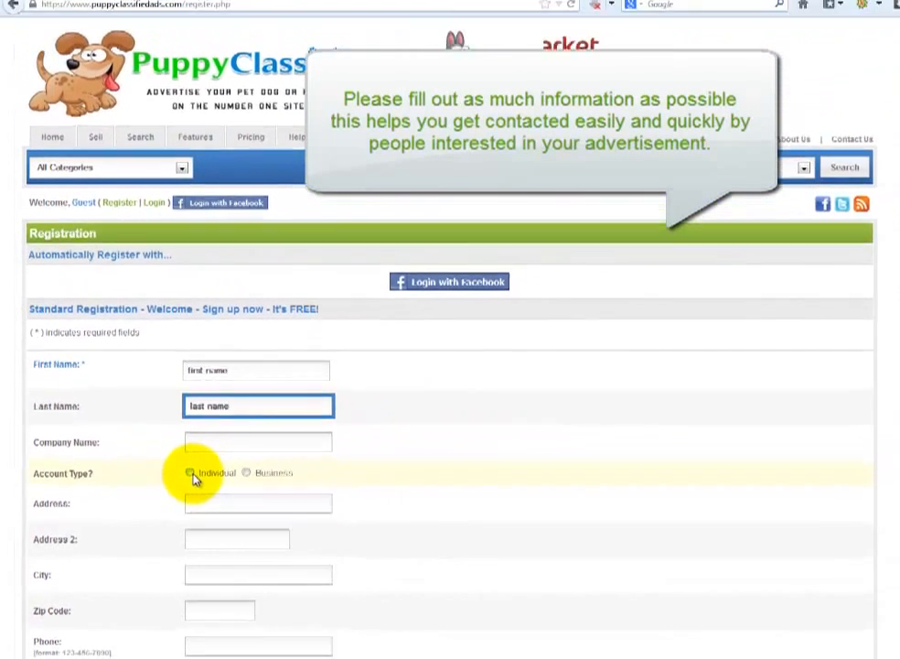
left_click(248, 437)
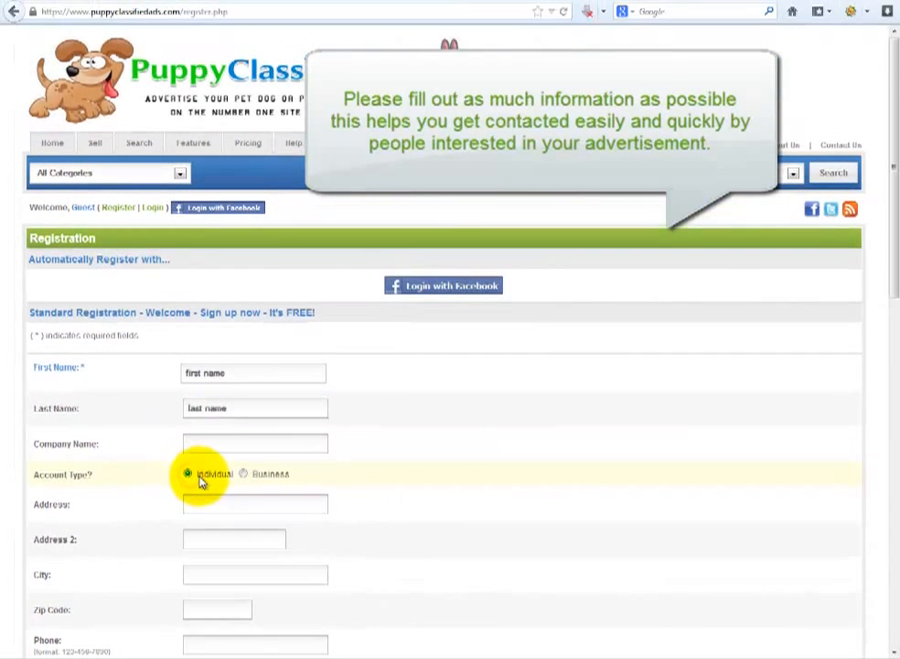
- Fill in the street address and the second address line
scroll(201, 482, "down", 2)
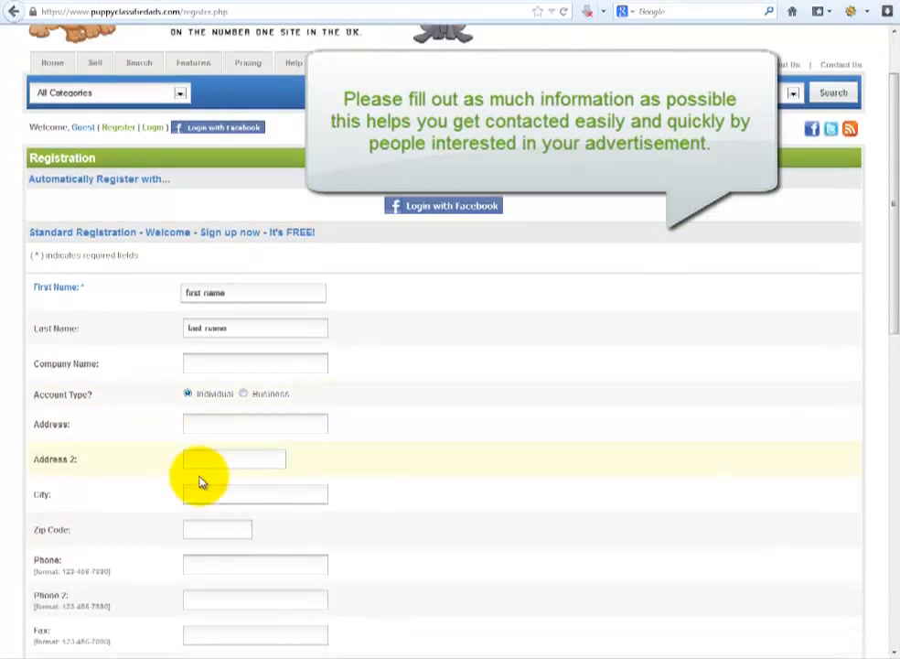
left_click(201, 423)
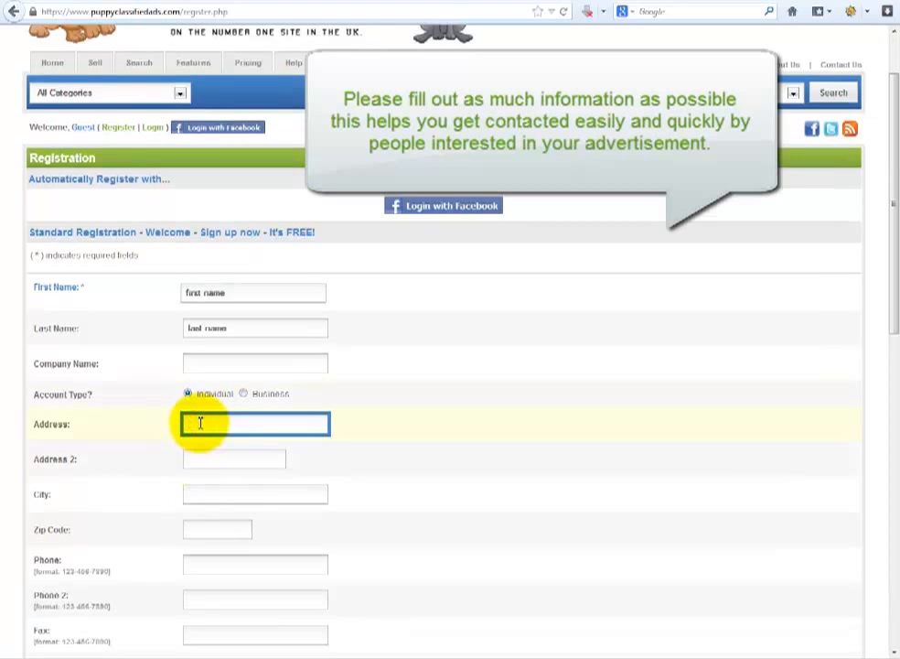
type("10 your address")
left_click(207, 460)
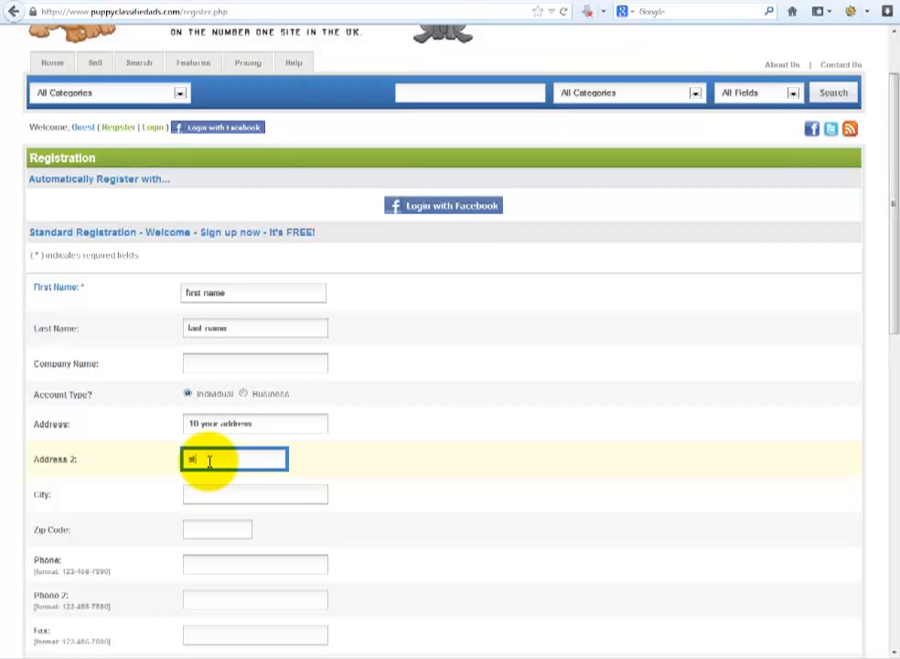
type("st helens")
- Enter the city, the postcode and the contact phone number
left_click(236, 490)
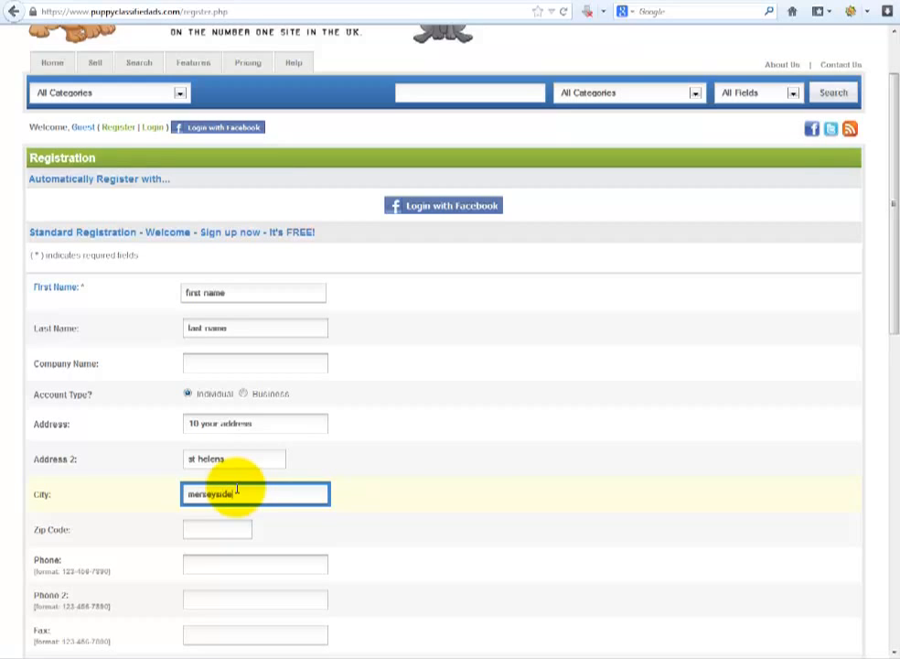
left_click(227, 523)
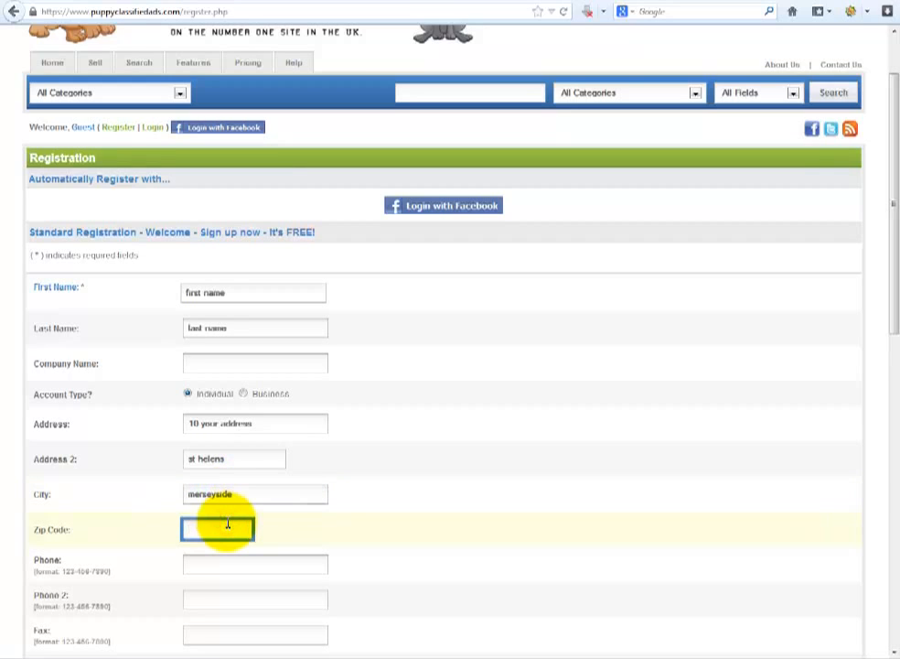
type("wa12 8ew")
scroll(247, 578, "down", 1)
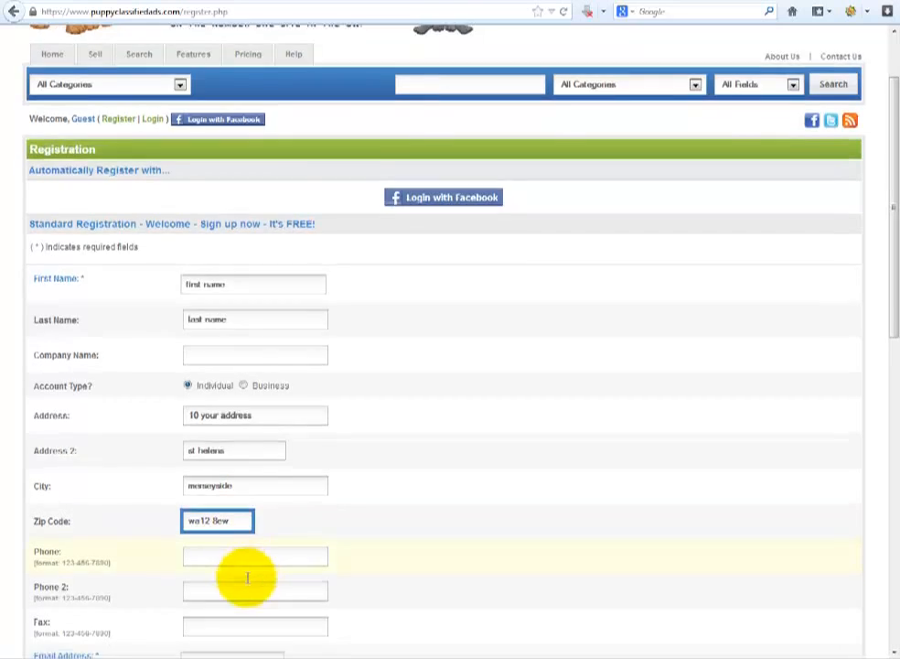
left_click(225, 489)
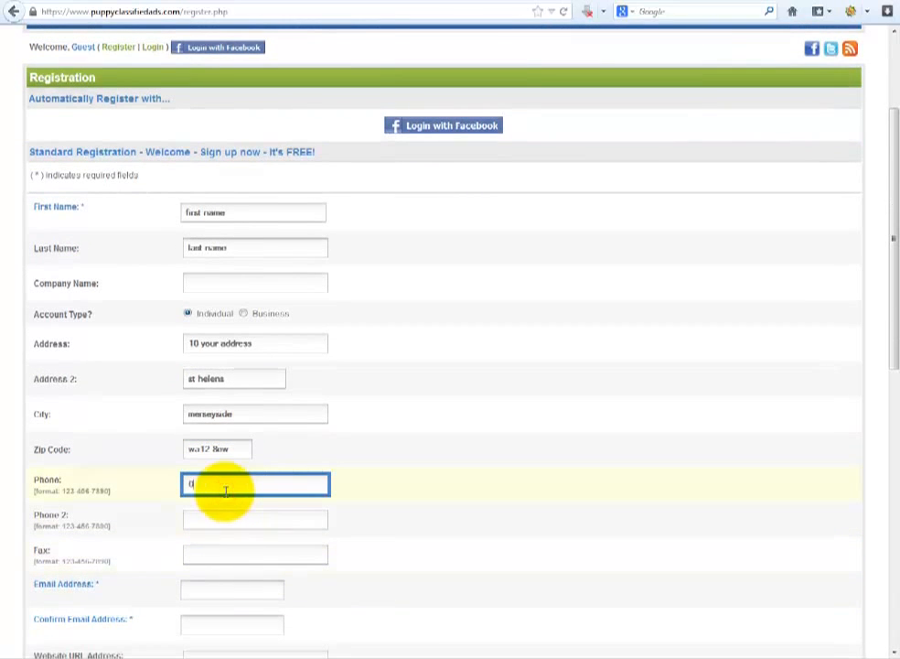
- Enter the email address and repeat it in the Confirm Email field
scroll(243, 518, "down", 3)
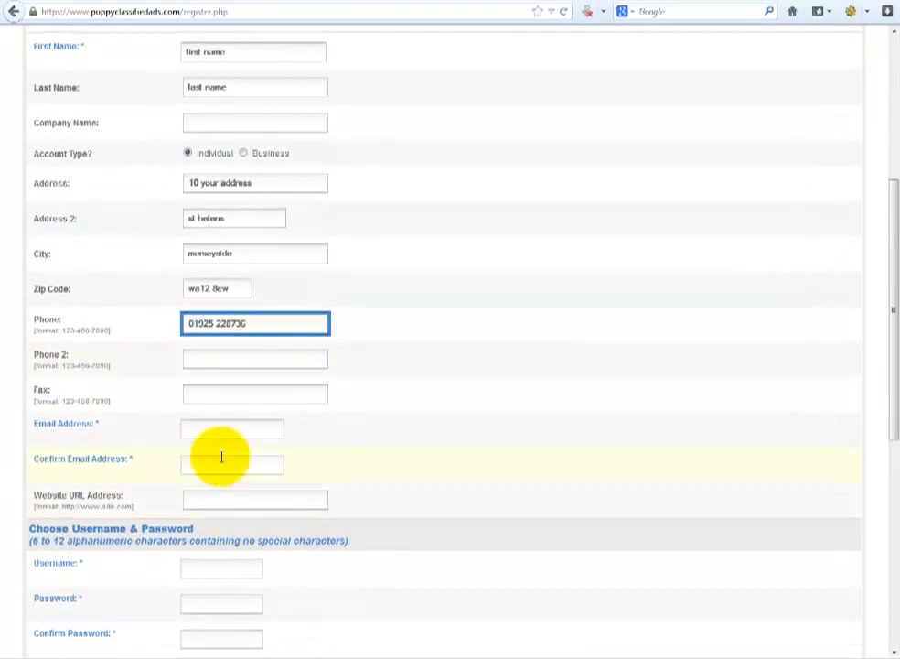
left_click(205, 429)
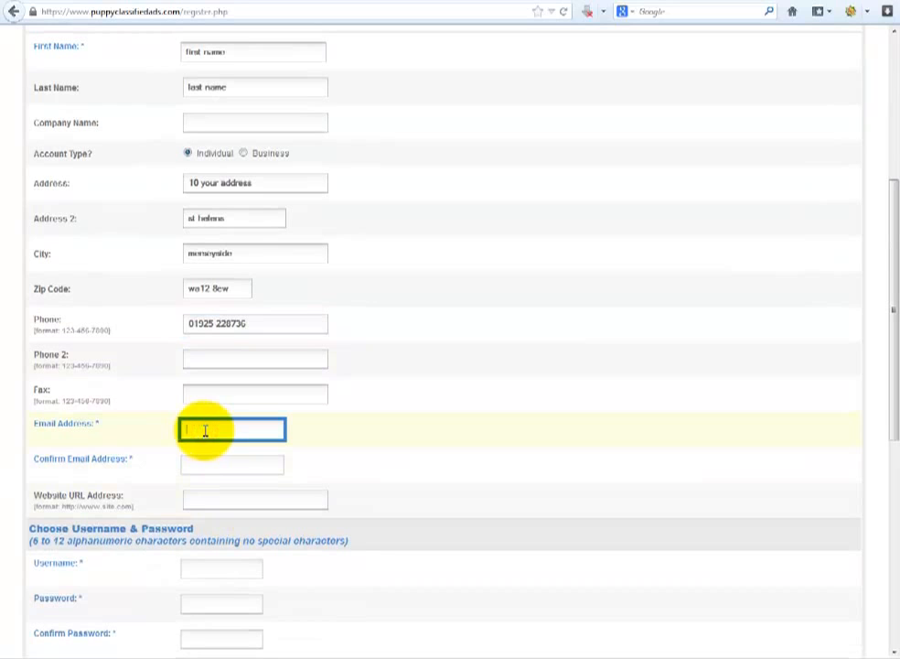
type("email")
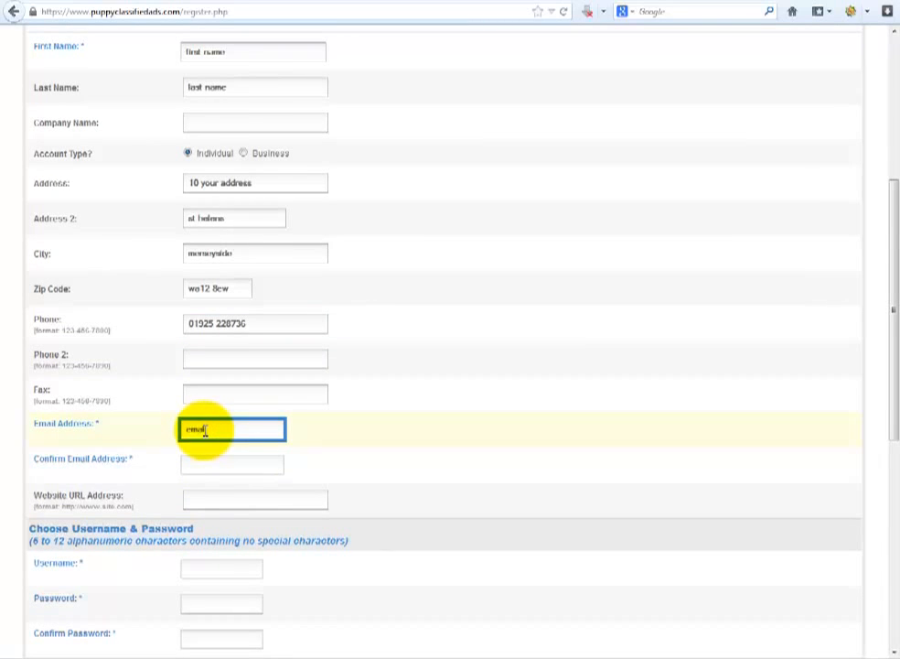
type("@email.com")
key("Tab")
type("emai")
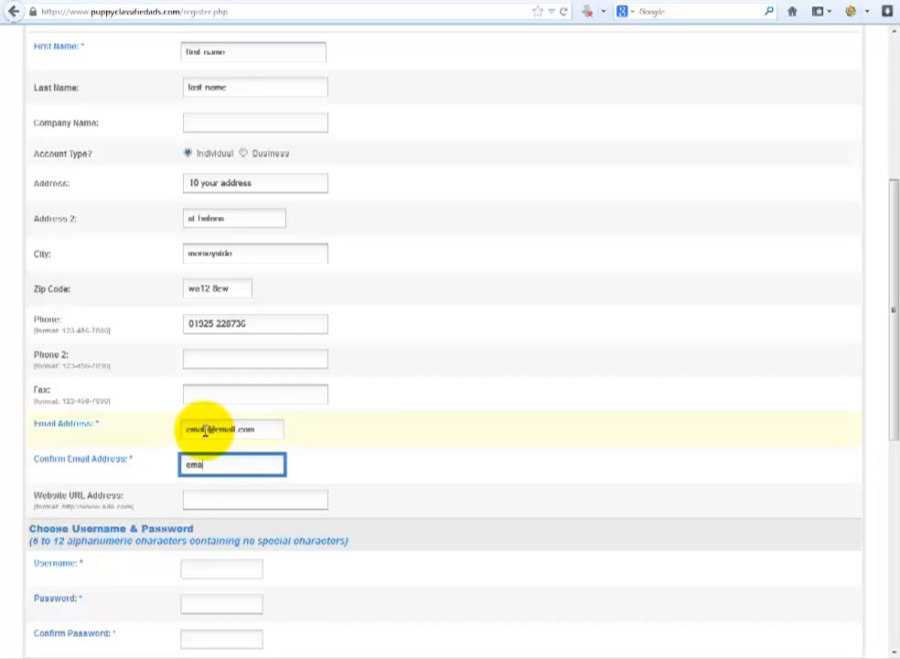
type("l@email.com")
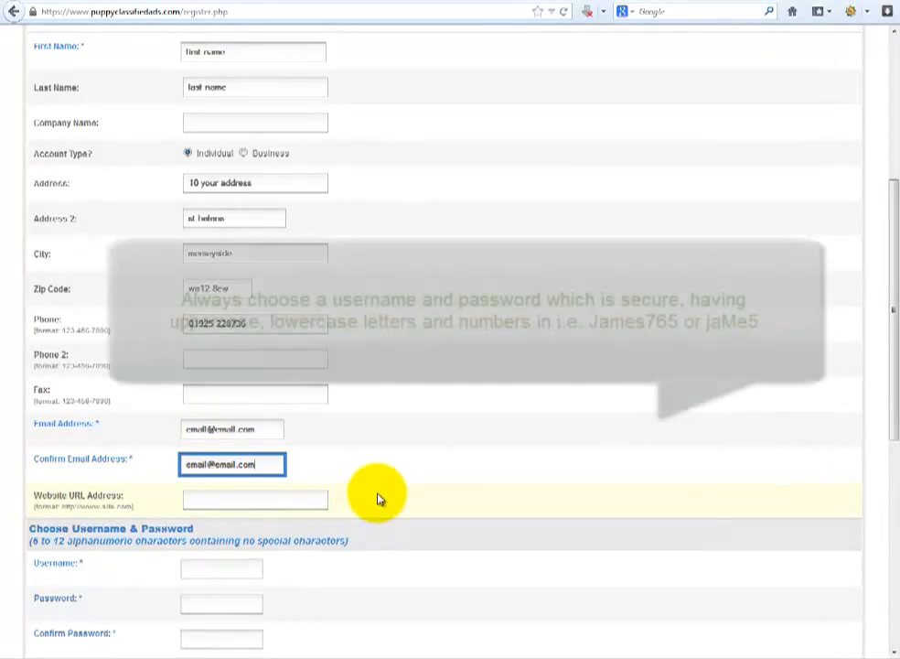
scroll(378, 498, "down", 2)
- Enter a username and the account password, then retype the password to confirm it
left_click(230, 489)
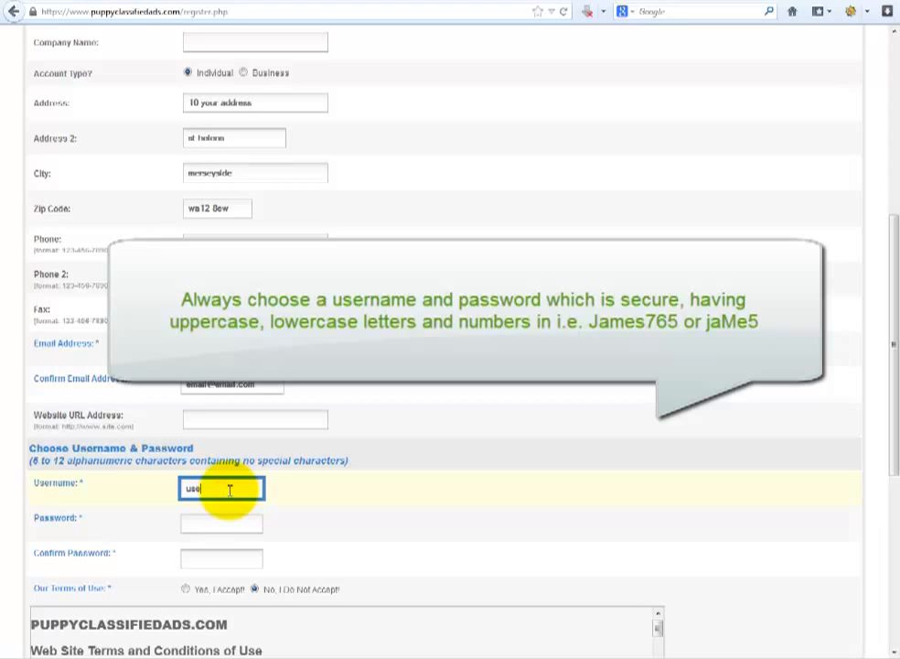
type("username")
key("Tab")
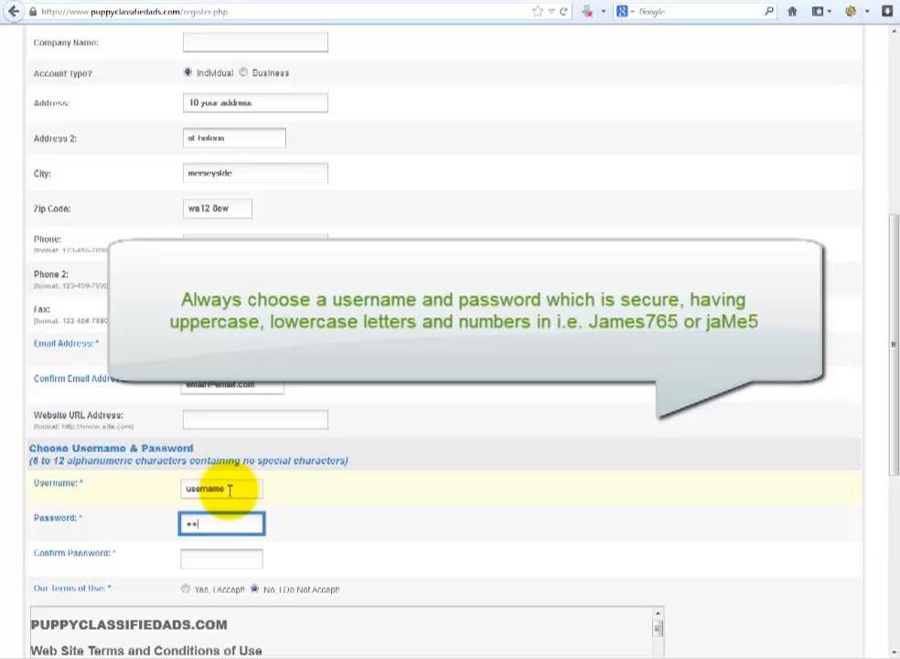
type("password")
left_click(209, 558)
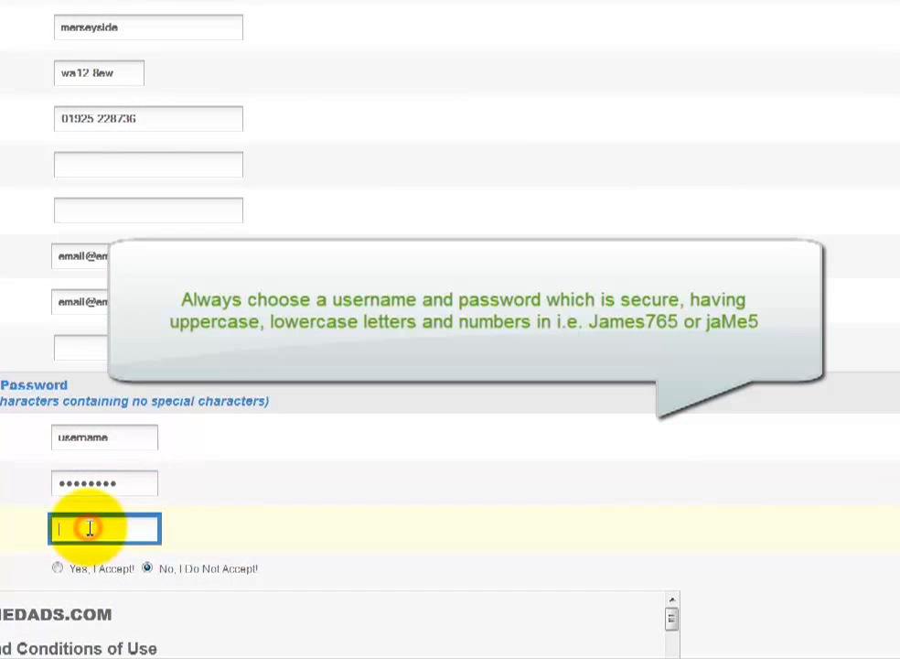
type("pass")
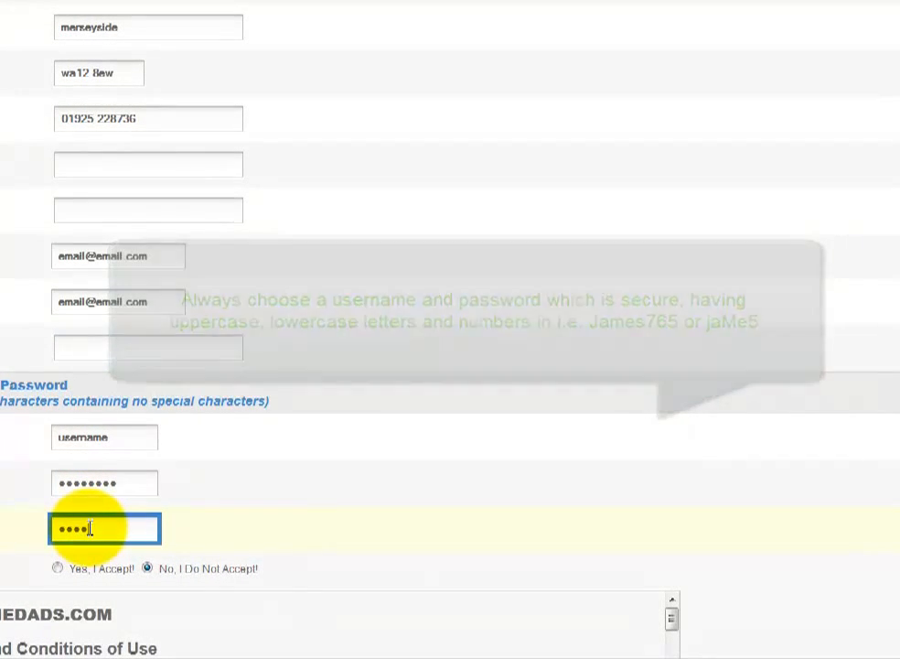
type("w")
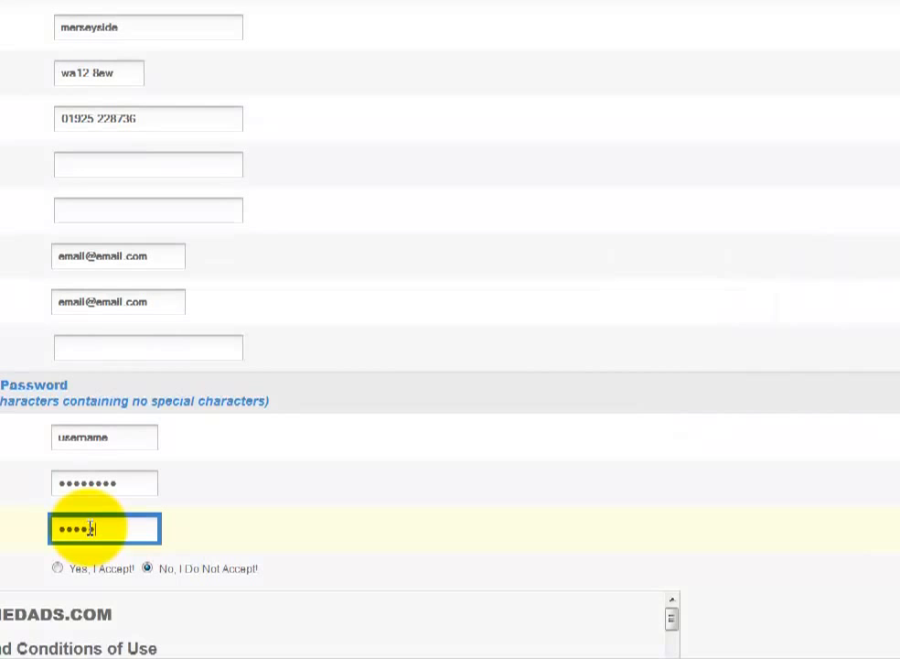
type("ord")
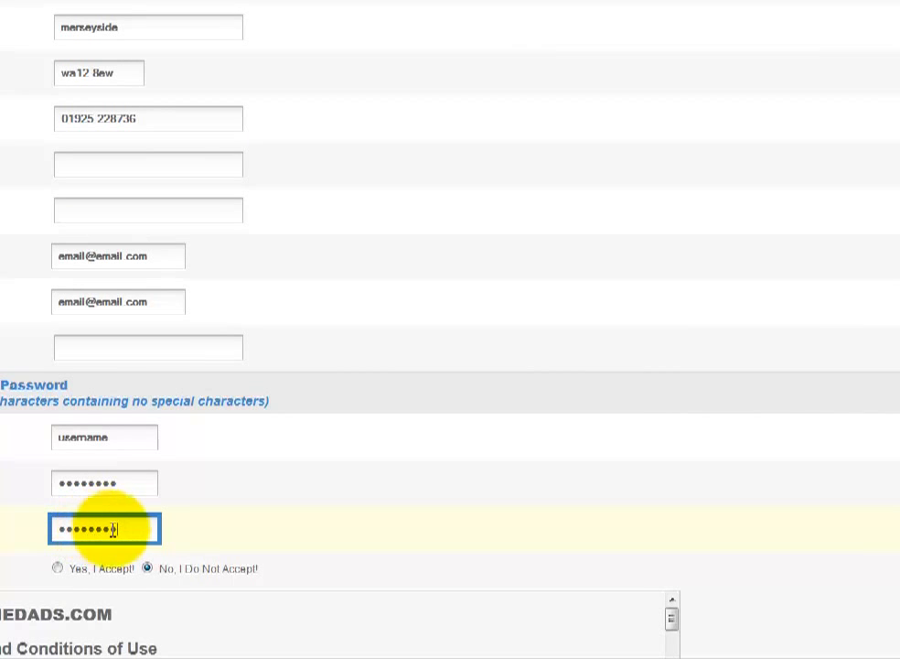
- Accept the site's terms of use with 'Yes, I Accept!'
left_click(58, 569)
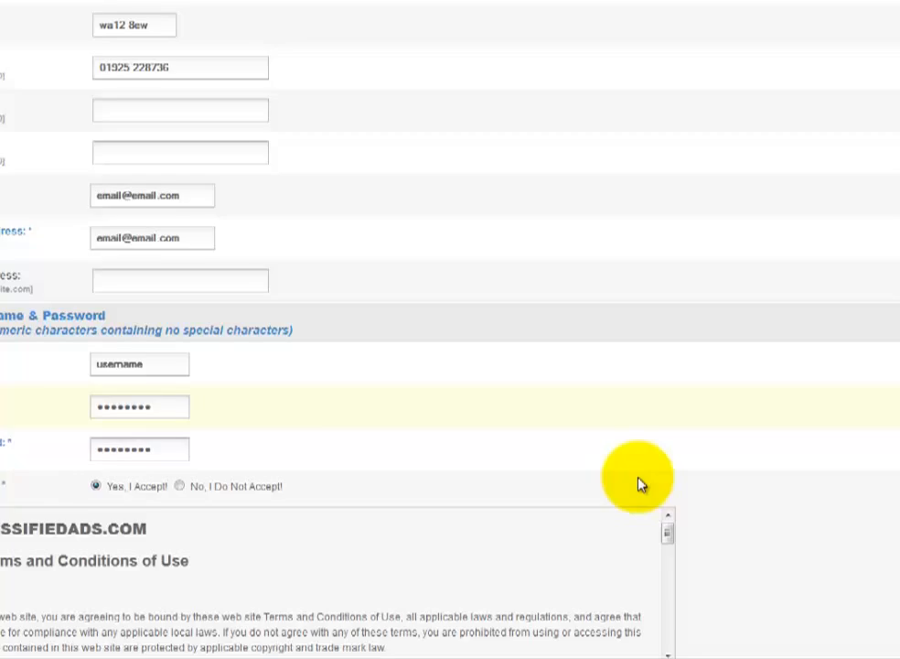
scroll(637, 592, "down", 3)
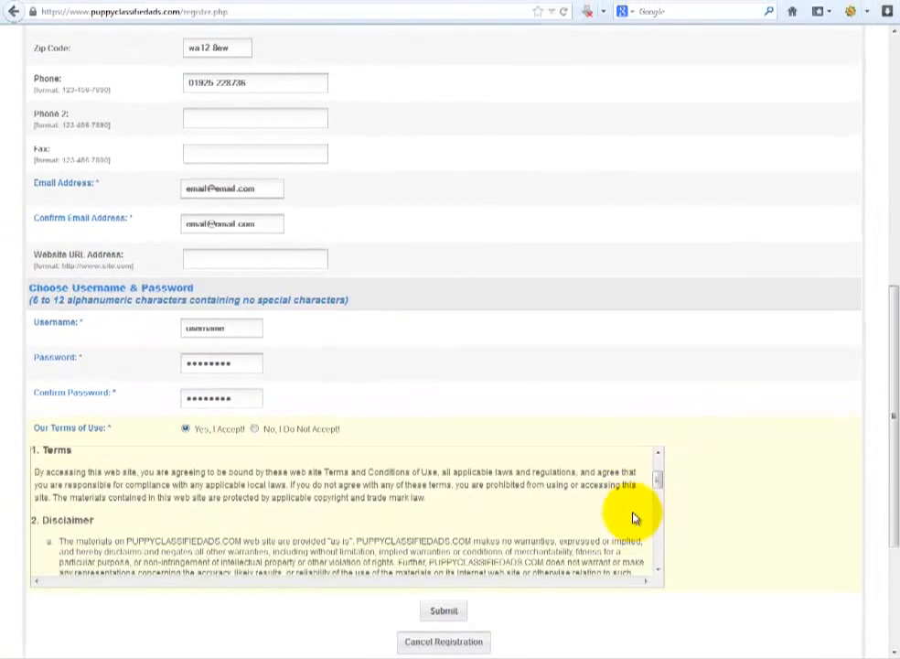
scroll(632, 521, "down", 5)
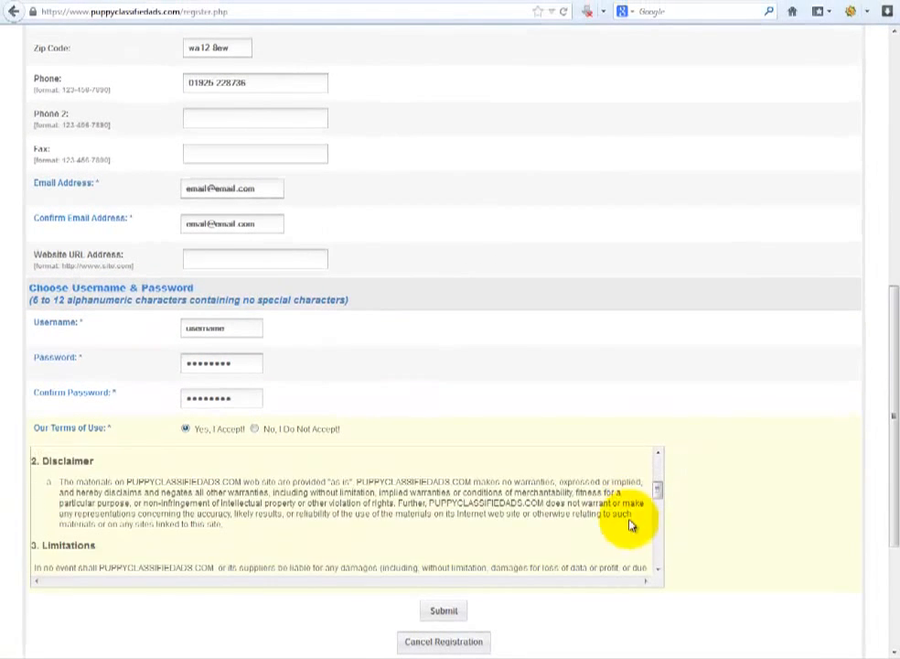
- Submit the registration form and let Firefox remember the password
left_click(445, 611)
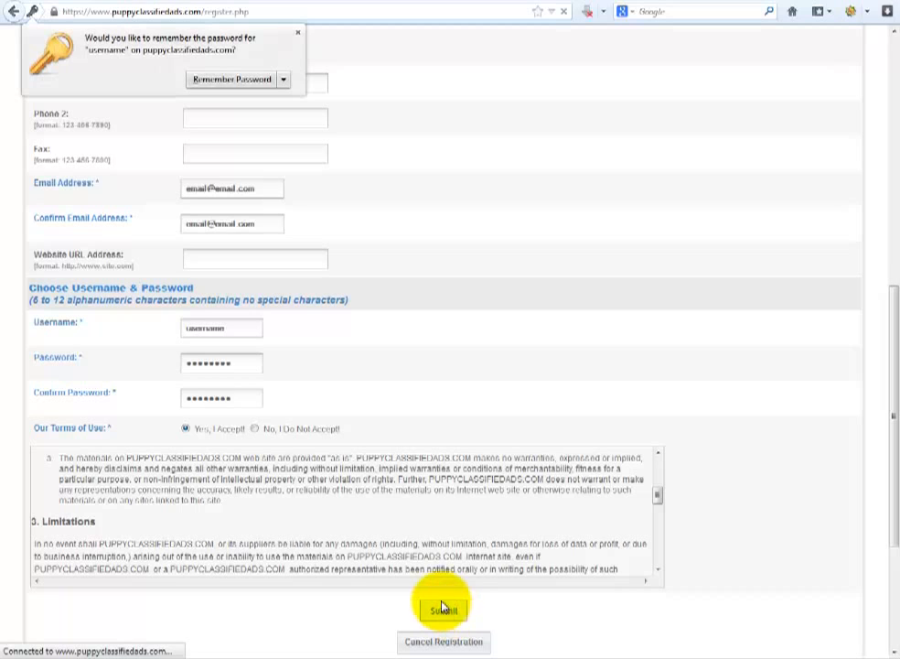
left_click(242, 79)
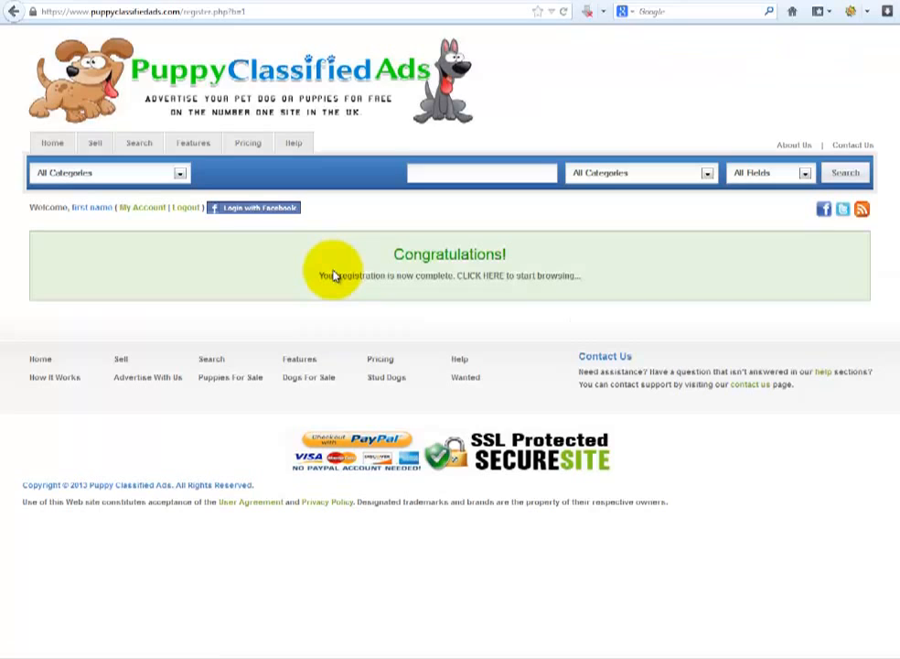
- Leave the confirmation page, go to My Account and start a new classified listing
left_click(482, 276)
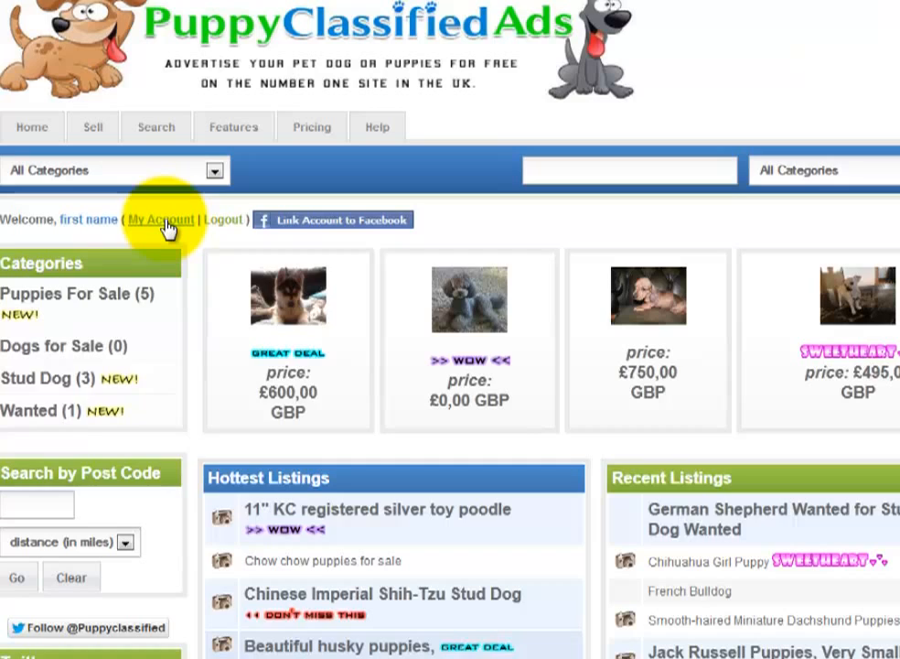
left_click(162, 220)
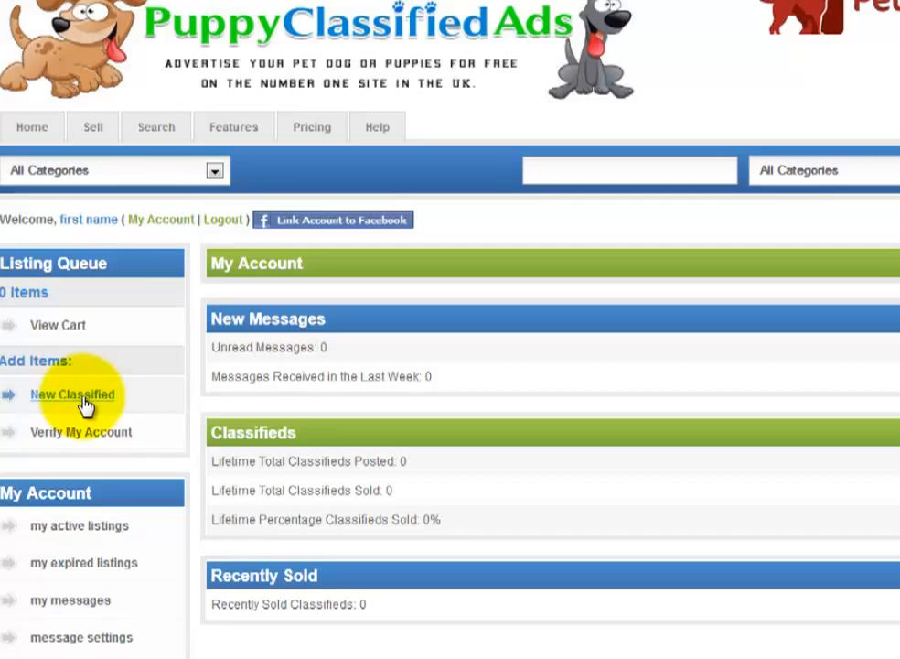
left_click(83, 400)
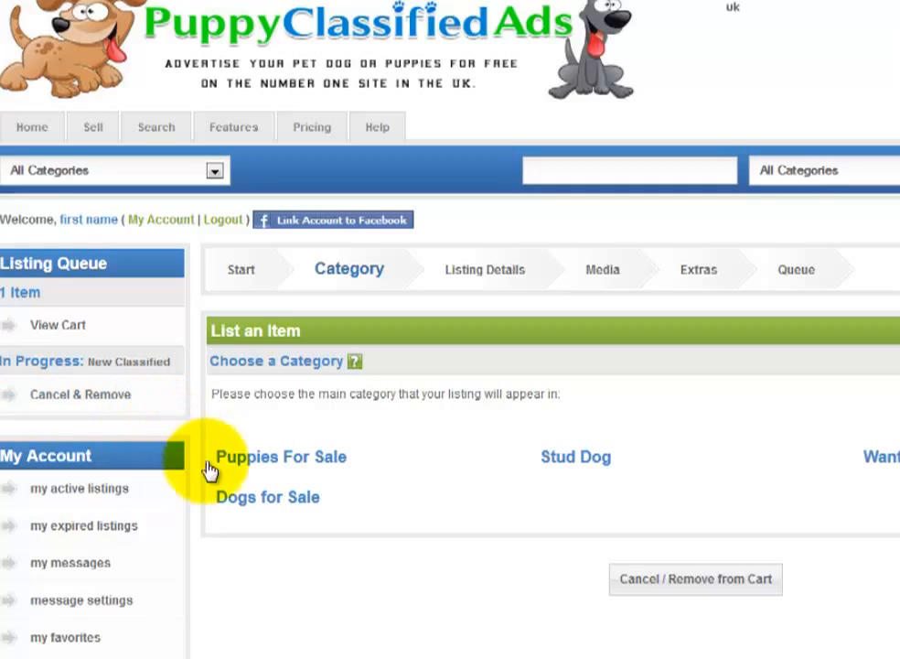
- File the listing under Puppies For Sale > Golden Retriever
left_click(283, 466)
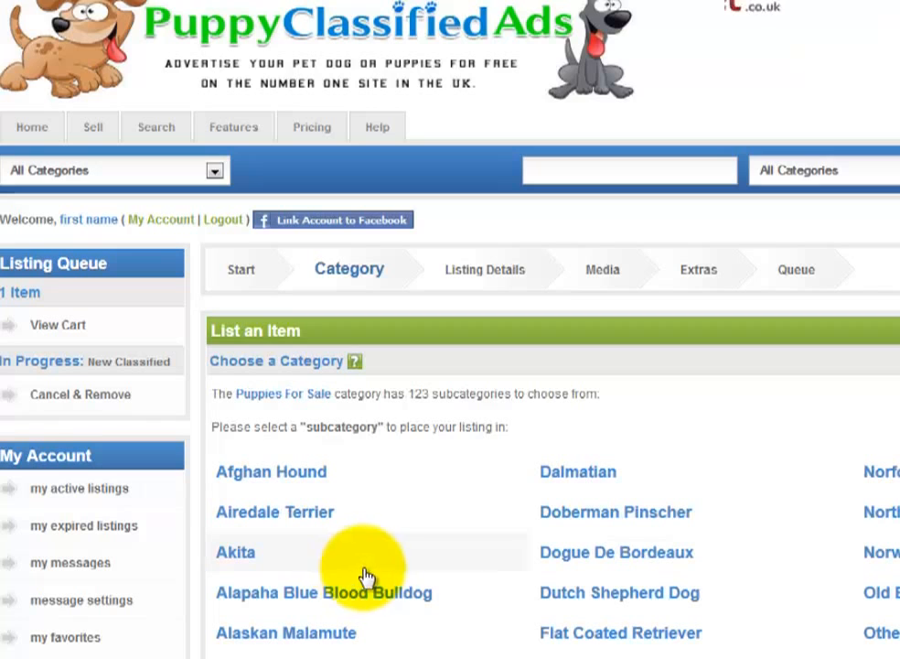
scroll(707, 573, "down", 4)
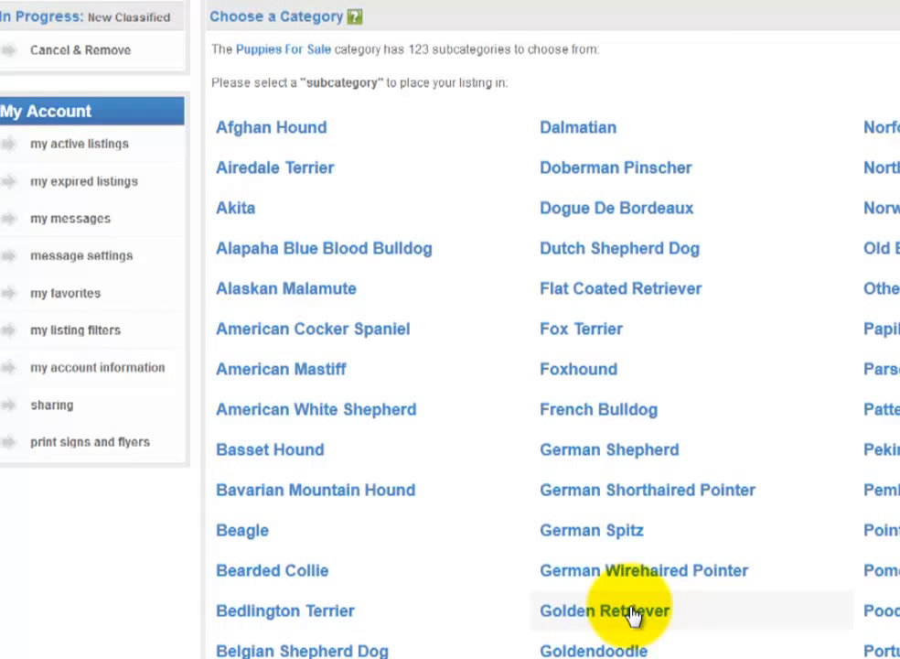
left_click(631, 611)
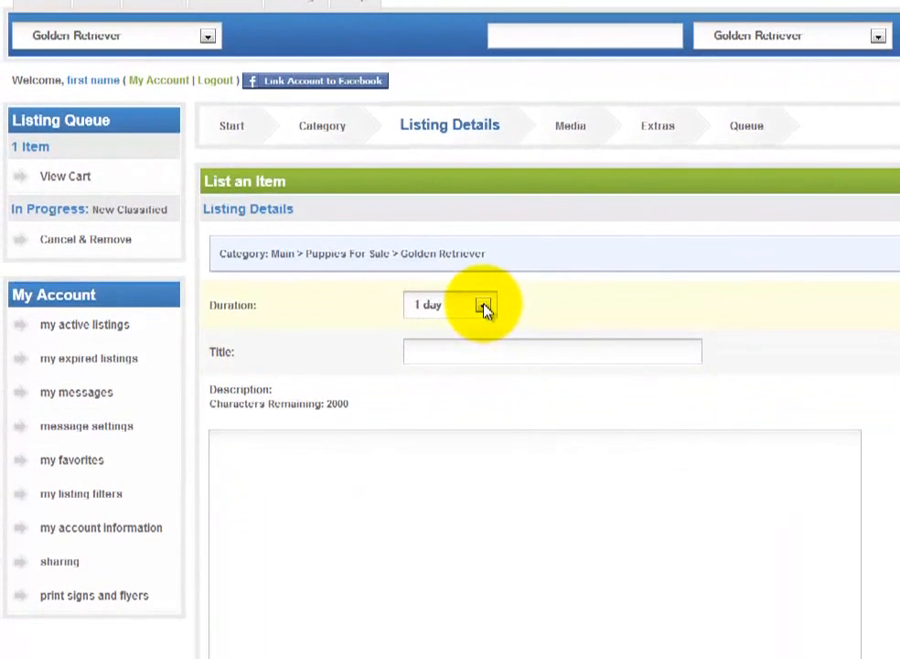
- Set the duration to one month and title the listing 'lovely golden retriever puppy'
left_click(512, 444)
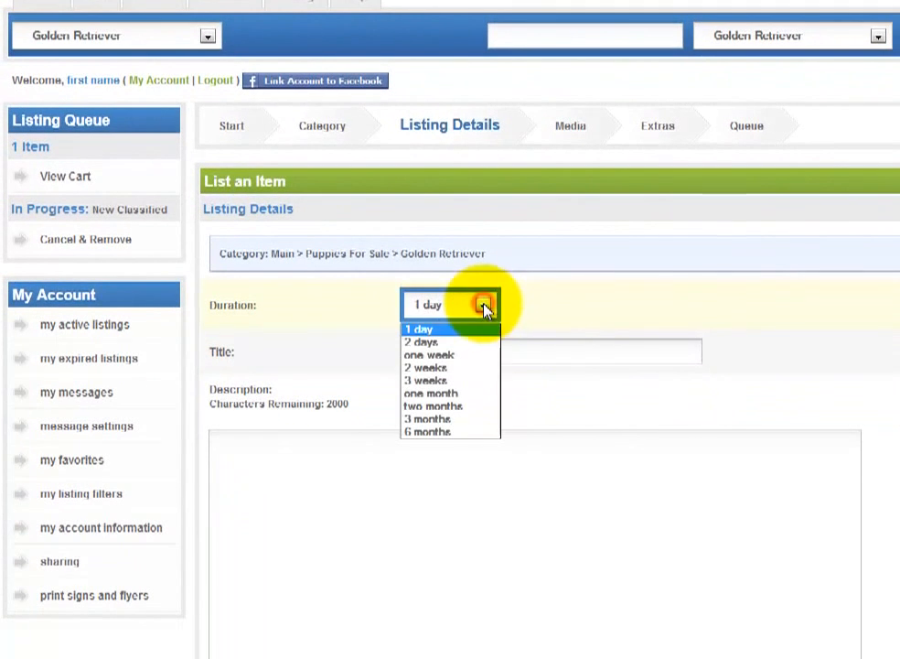
left_click(458, 395)
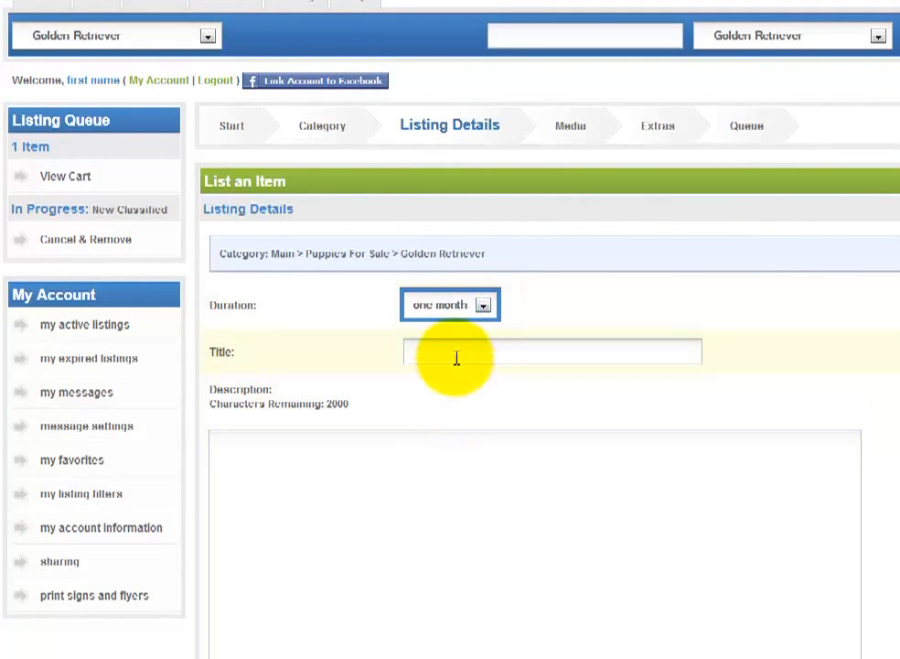
left_click(455, 355)
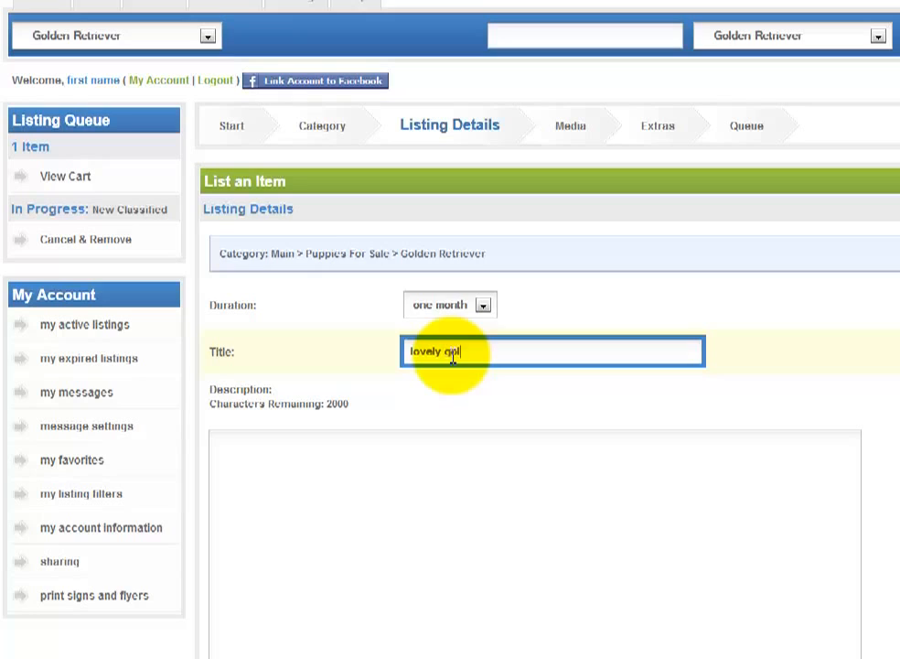
type("den retriever pupp")
type("y")
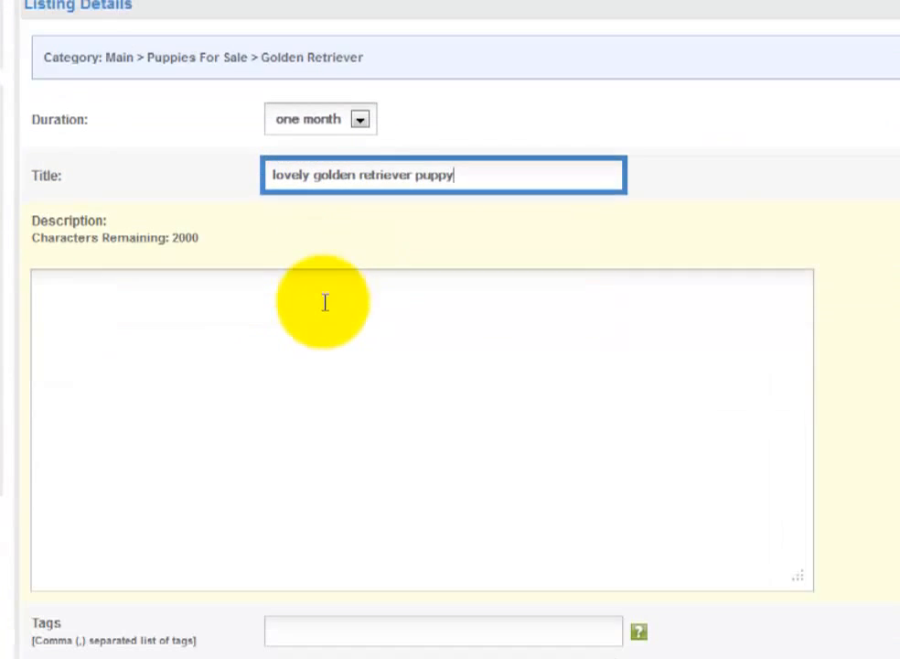
- Enter 'description goes here' as the listing description
left_click(279, 303)
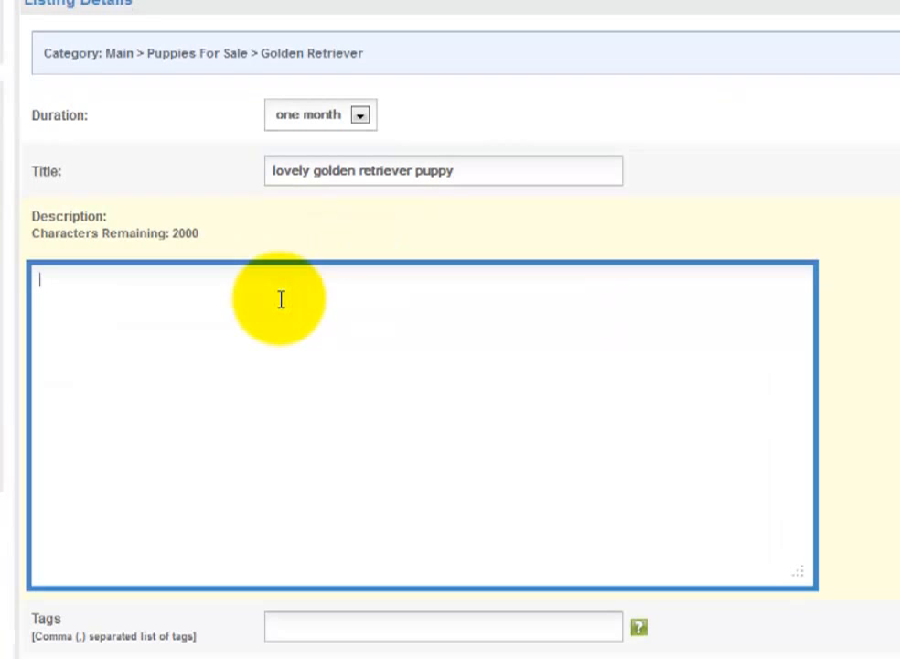
type("desc")
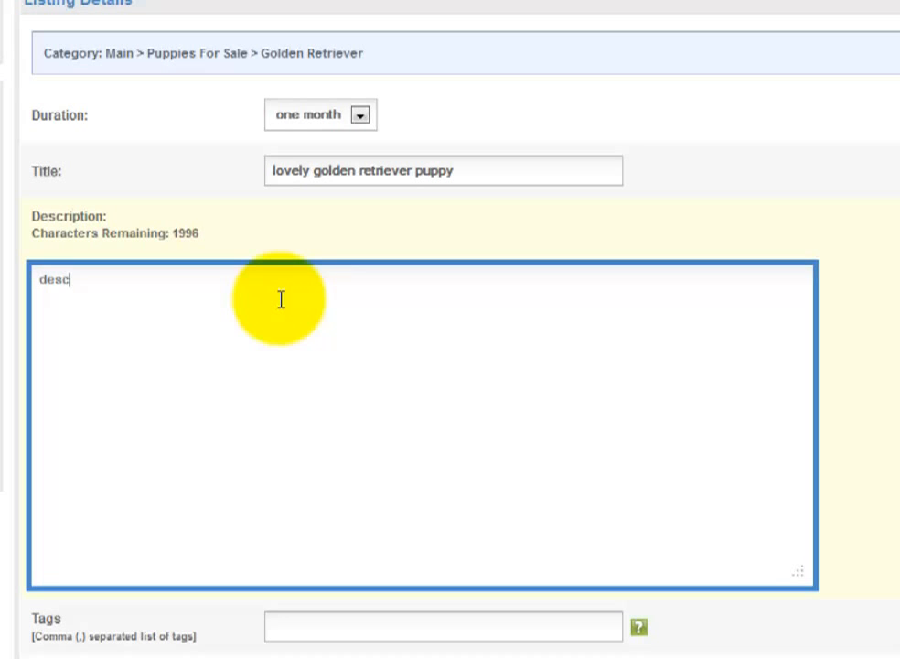
type("ription goes here")
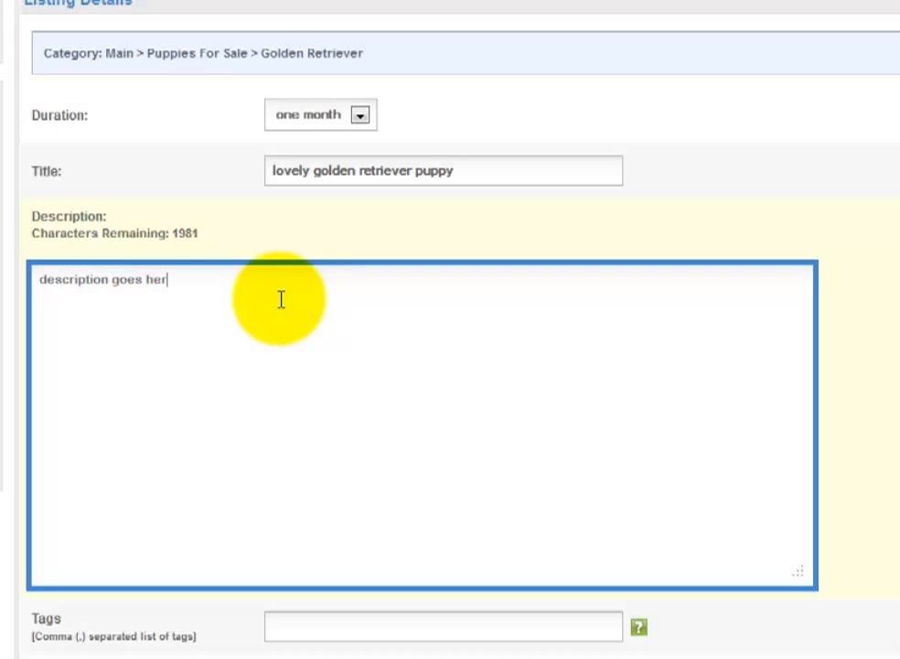
scroll(297, 275, "down", 3)
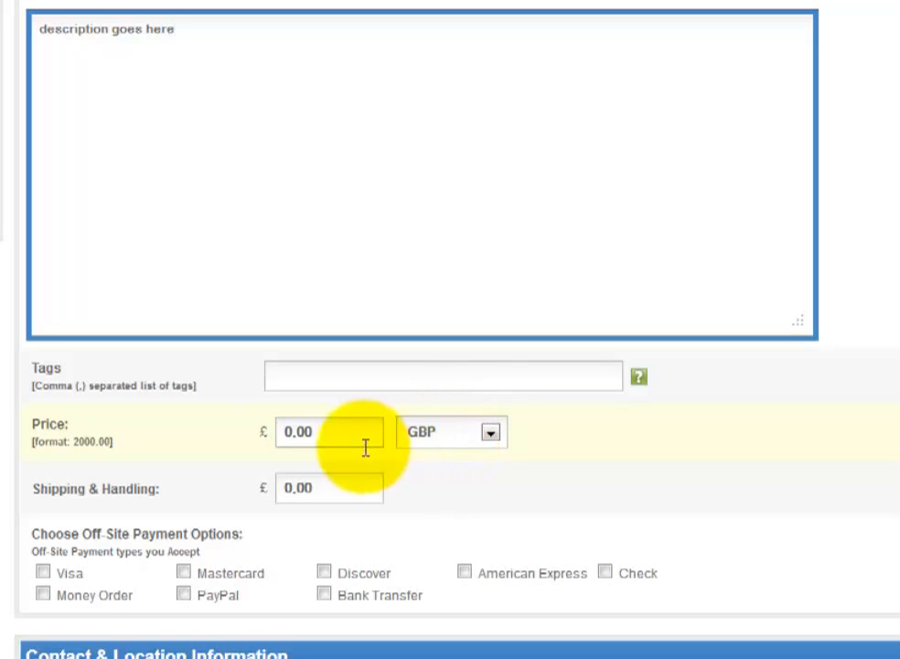
- Replace the 0.00 placeholder price with 500
left_click(324, 437)
left_click_drag(323, 438, 350, 427)
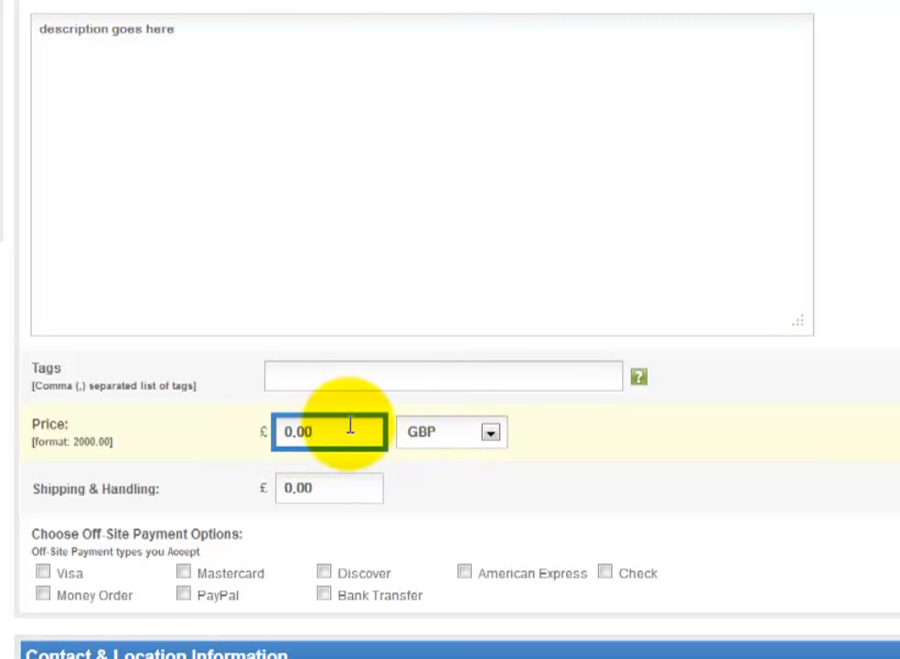
type("50")
key("BackSpace")
key("BackSpace")
key("BackSpace")
key("BackSpace")
key("BackSpace")
key("BackSpace")
type("500")
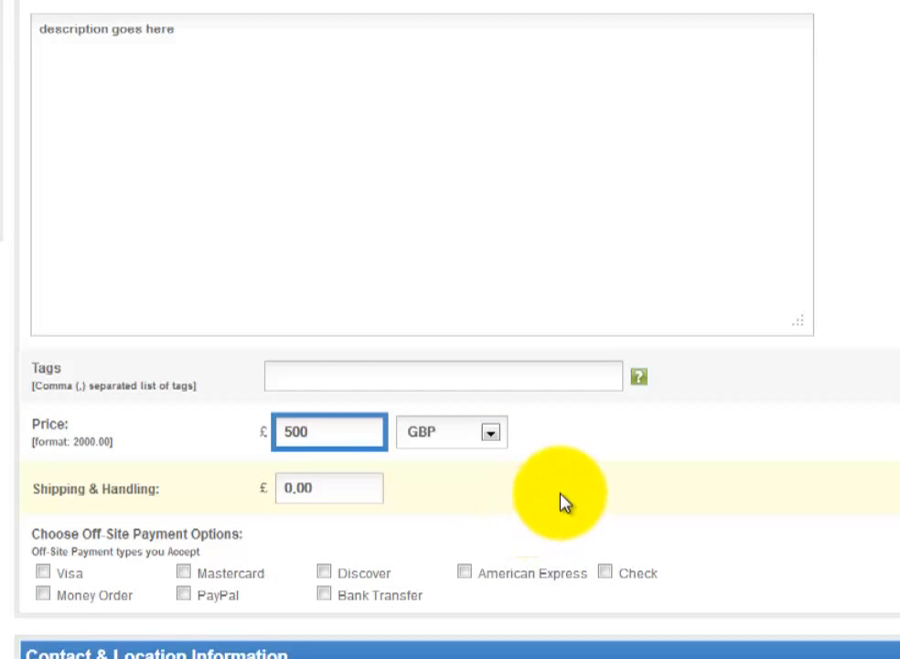
left_click(562, 501)
scroll(558, 503, "down", 3)
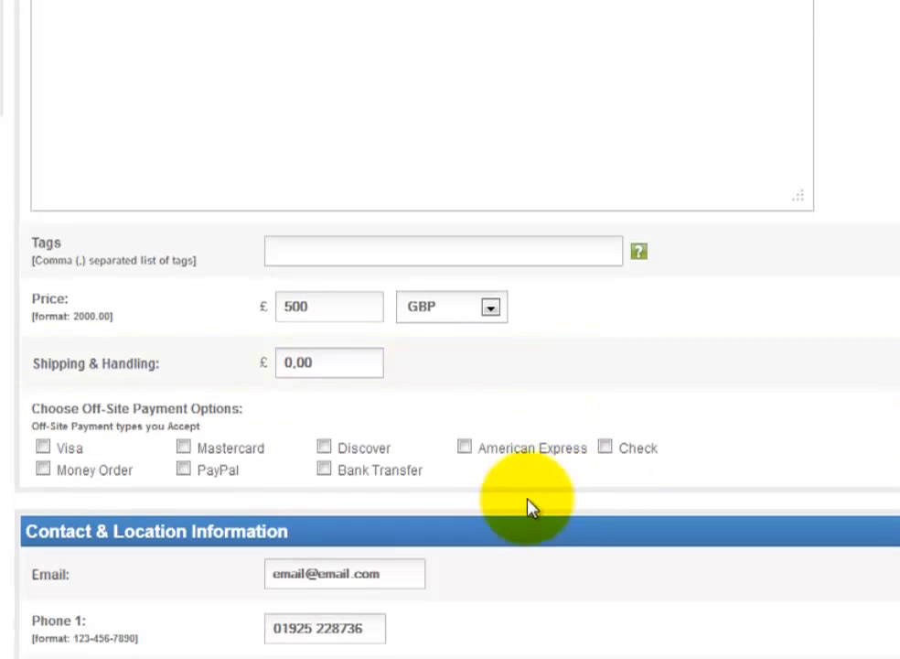
- Accept PayPal and Bank Transfer as payment options
left_click(188, 472)
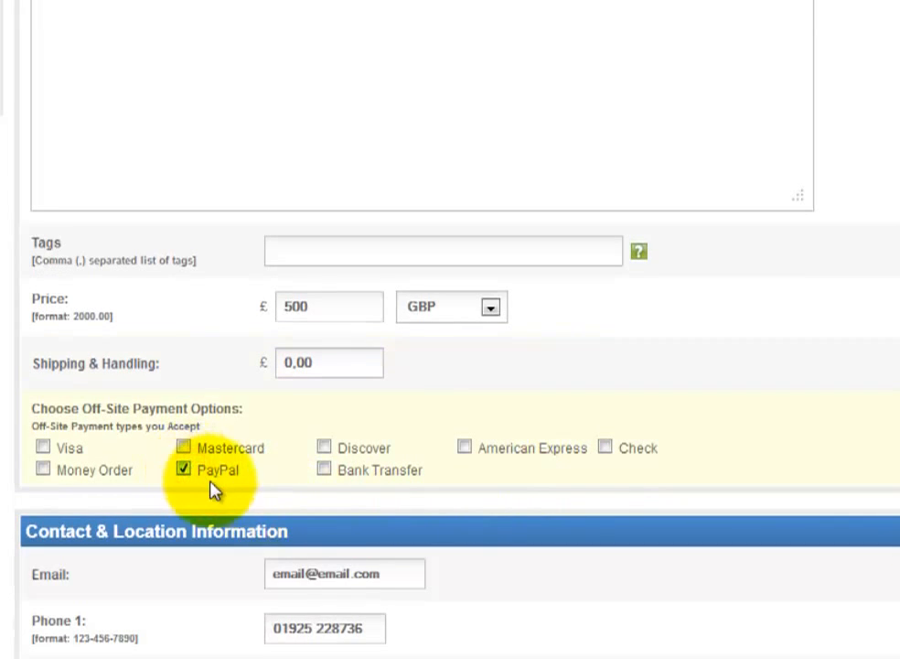
left_click(324, 474)
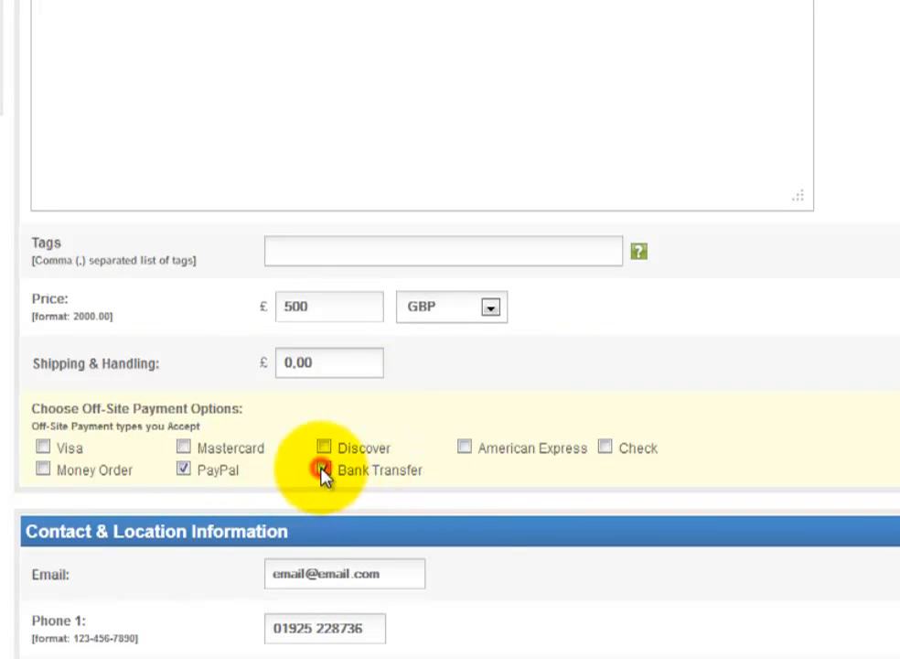
scroll(448, 493, "down", 5)
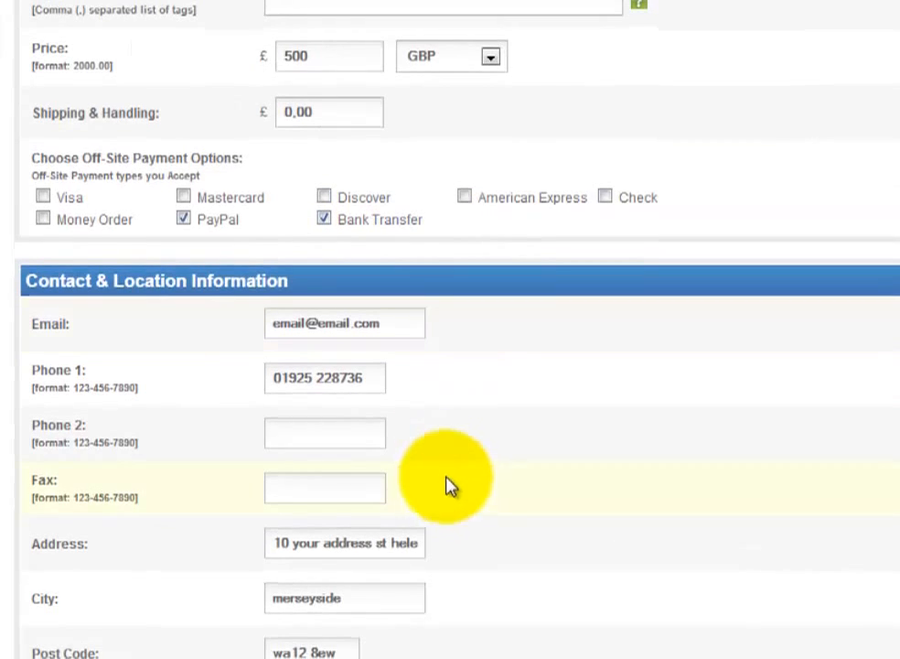
scroll(446, 425, "down", 7)
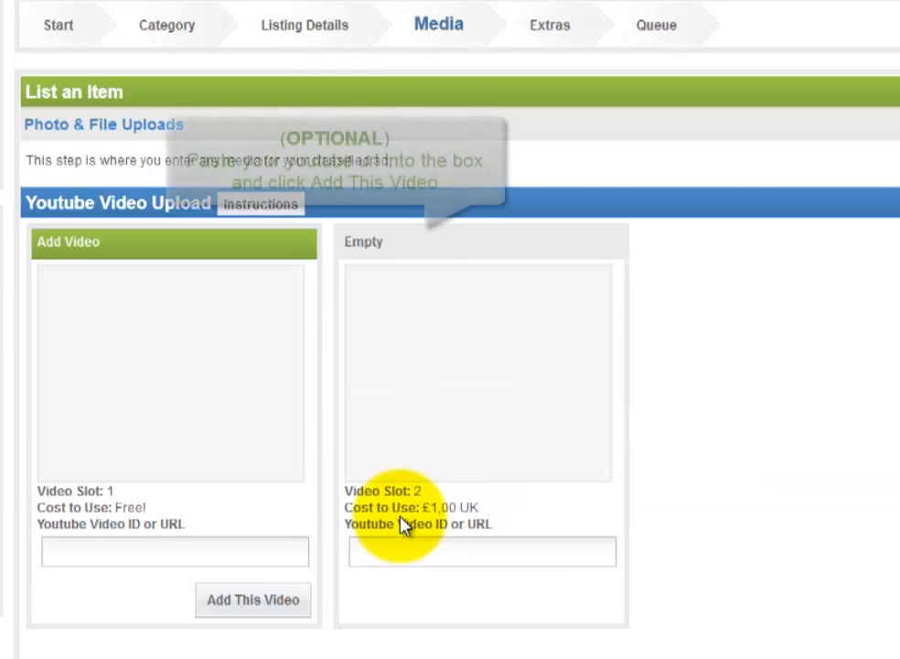
- Continue past the Media step without uploading any video or photos
scroll(402, 524, "down", 2)
scroll(403, 525, "down", 2)
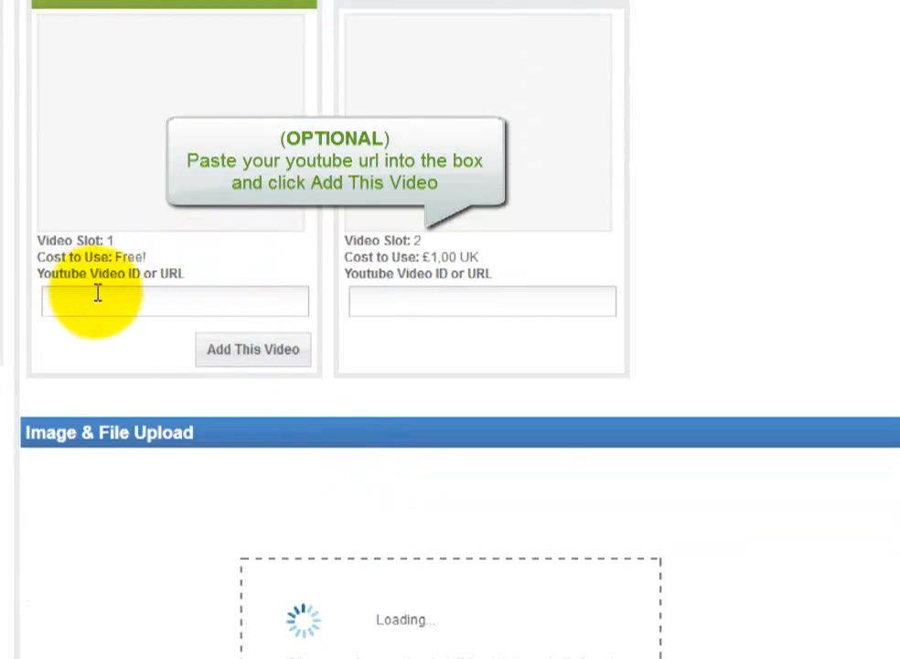
scroll(282, 327, "down", 5)
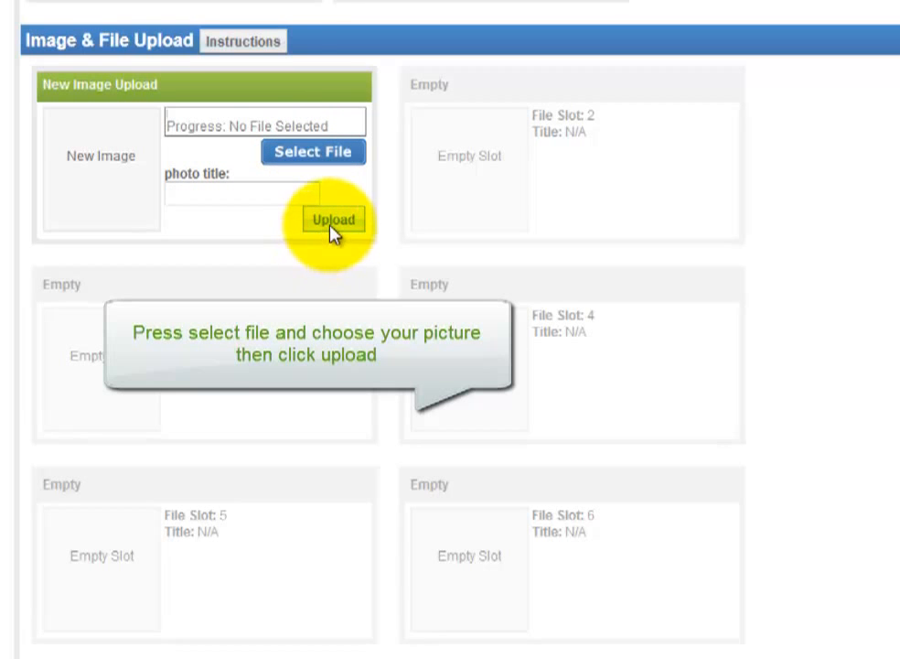
scroll(376, 358, "down", 4)
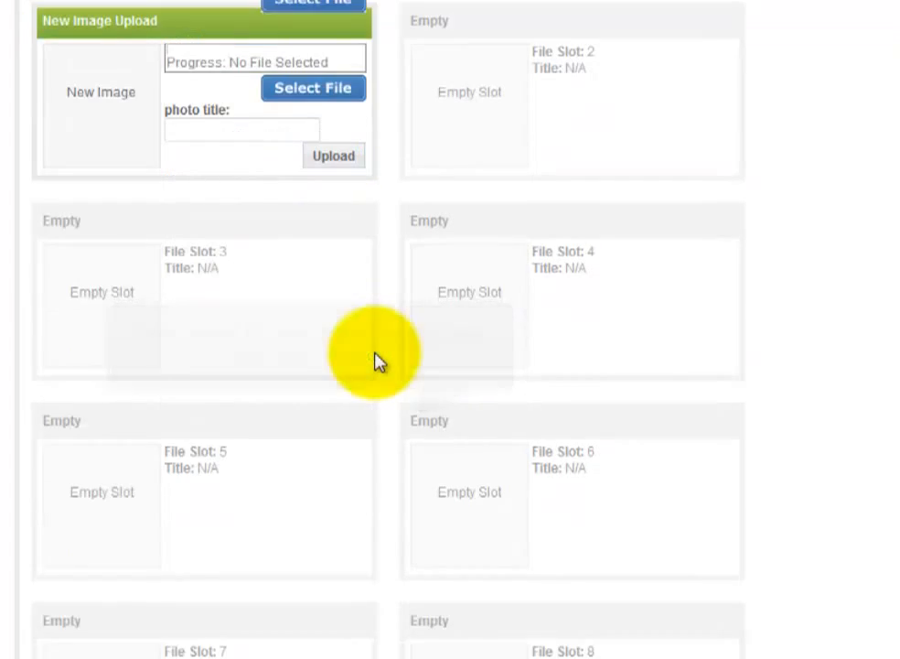
scroll(376, 359, "down", 8)
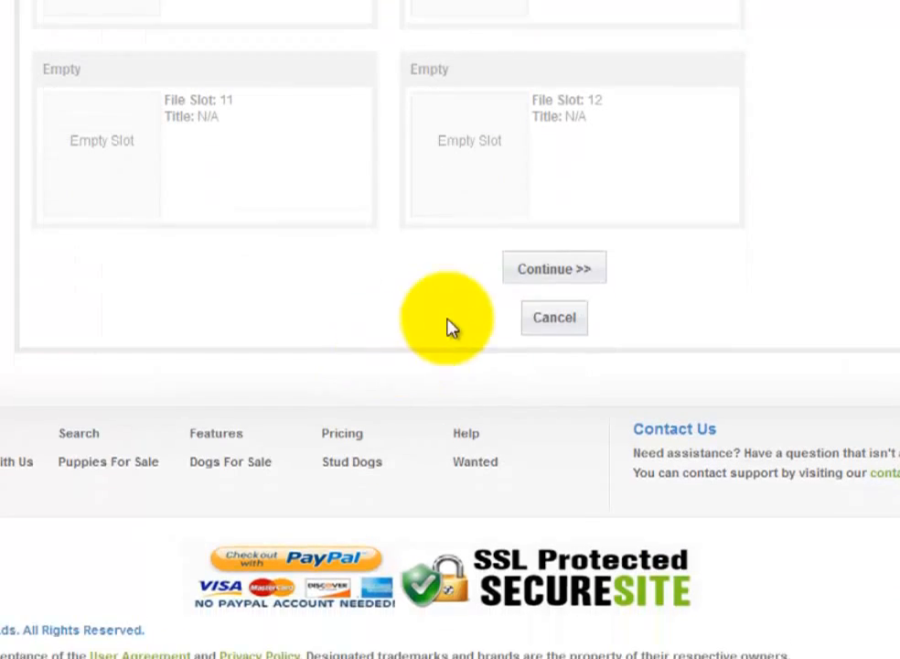
left_click(541, 254)
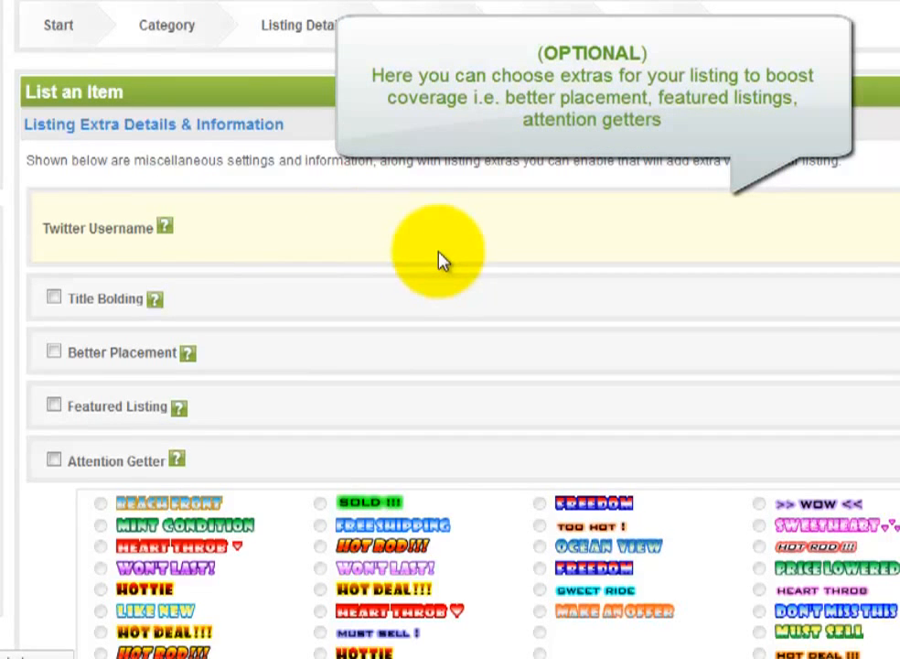
- Move on from the Extras page with no boosts or attention-getter labels selected
scroll(444, 251, "down", 1)
scroll(444, 241, "down", 4)
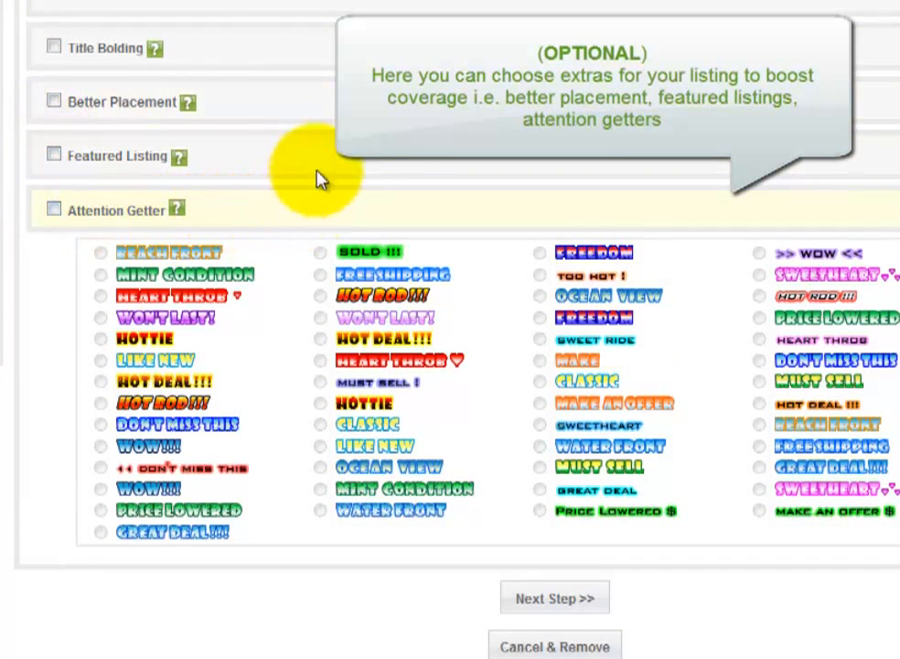
scroll(362, 137, "down", 4)
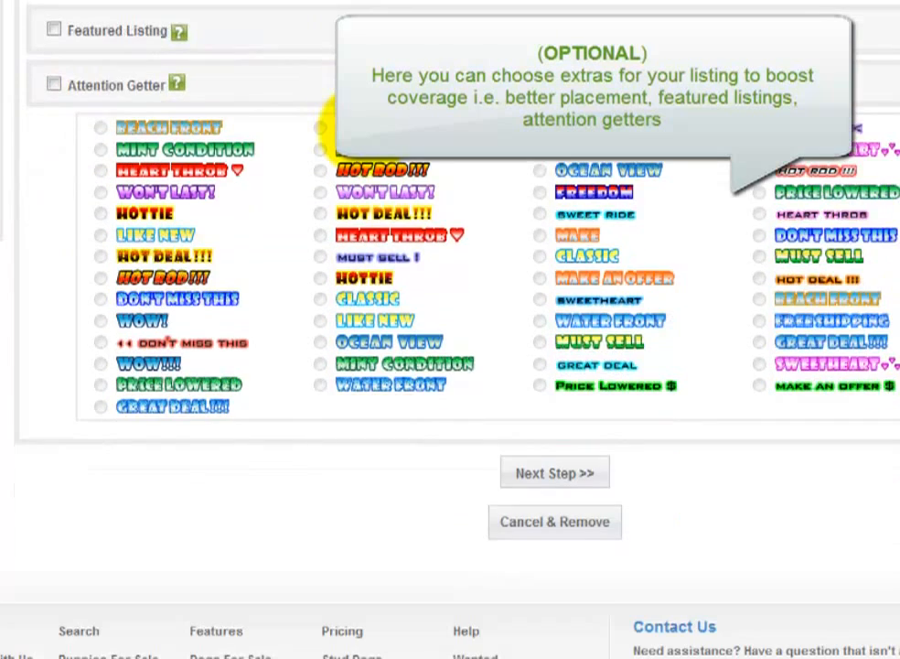
scroll(494, 247, "down", 2)
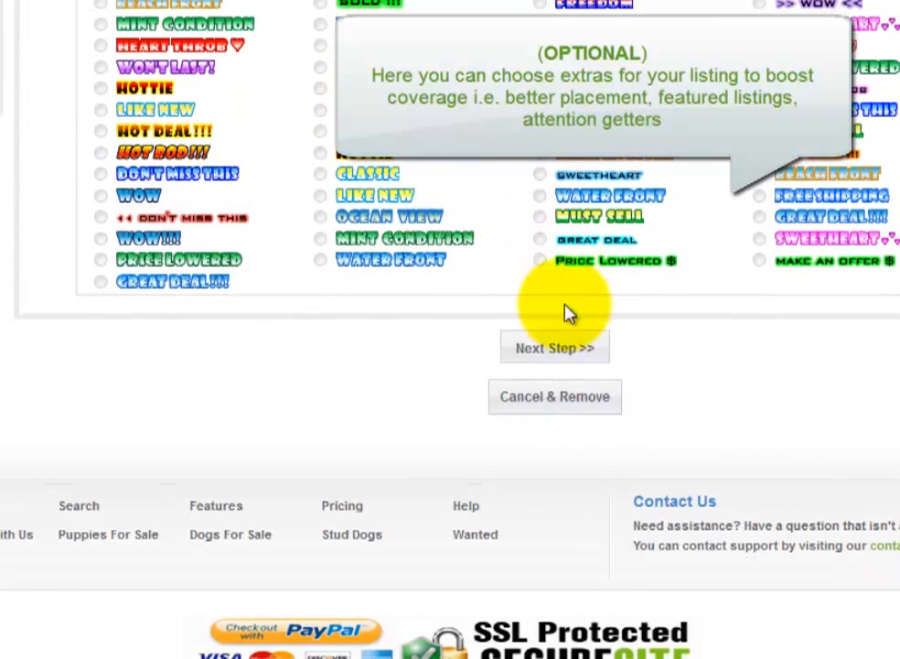
left_click(573, 351)
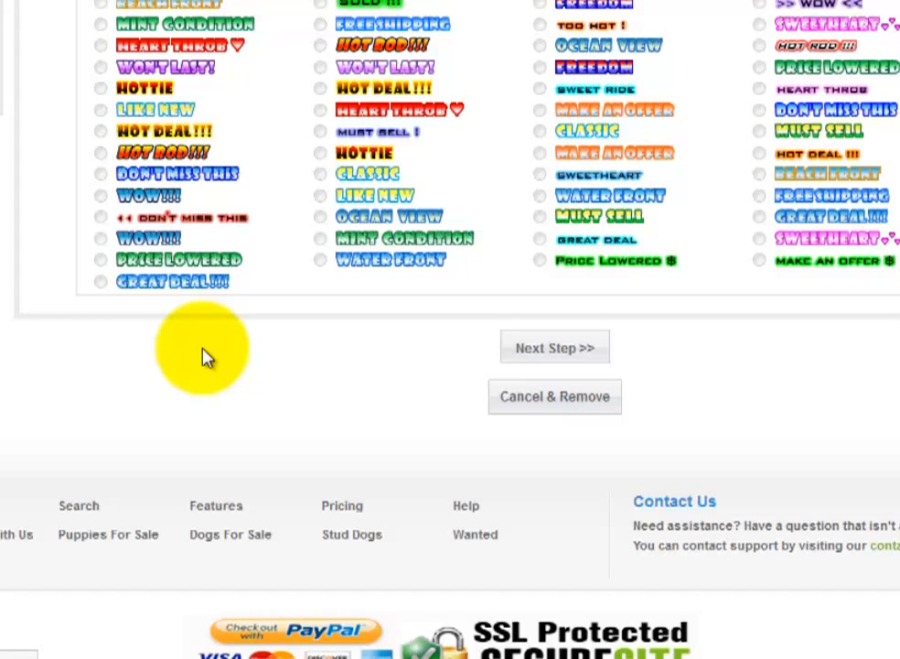
- Scroll down the Processing Queue Complete page to review the golden retriever listing's order details
scroll(206, 357, "down", 1)
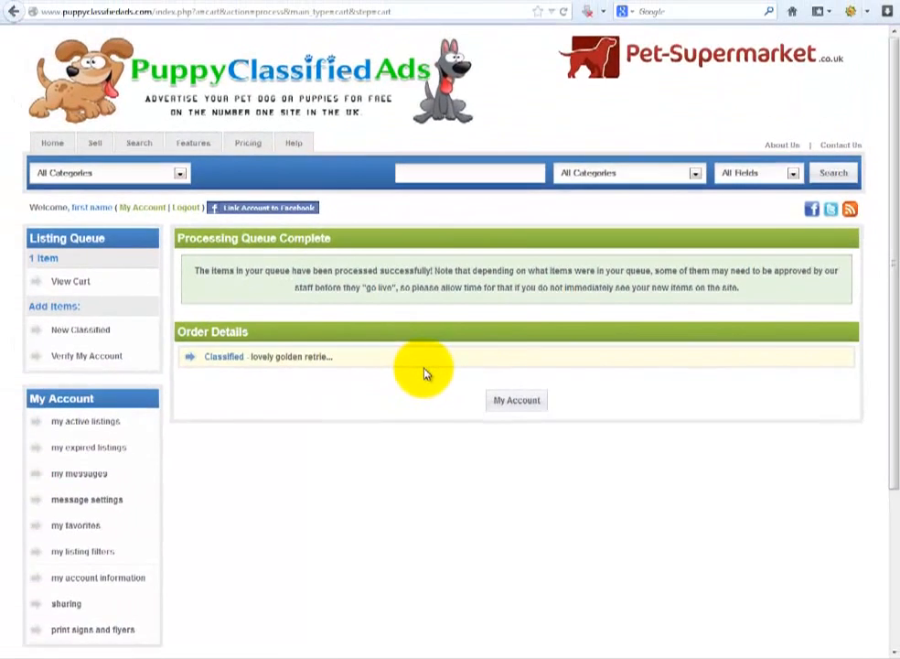
scroll(326, 282, "down", 1)
scroll(424, 372, "down", 1)
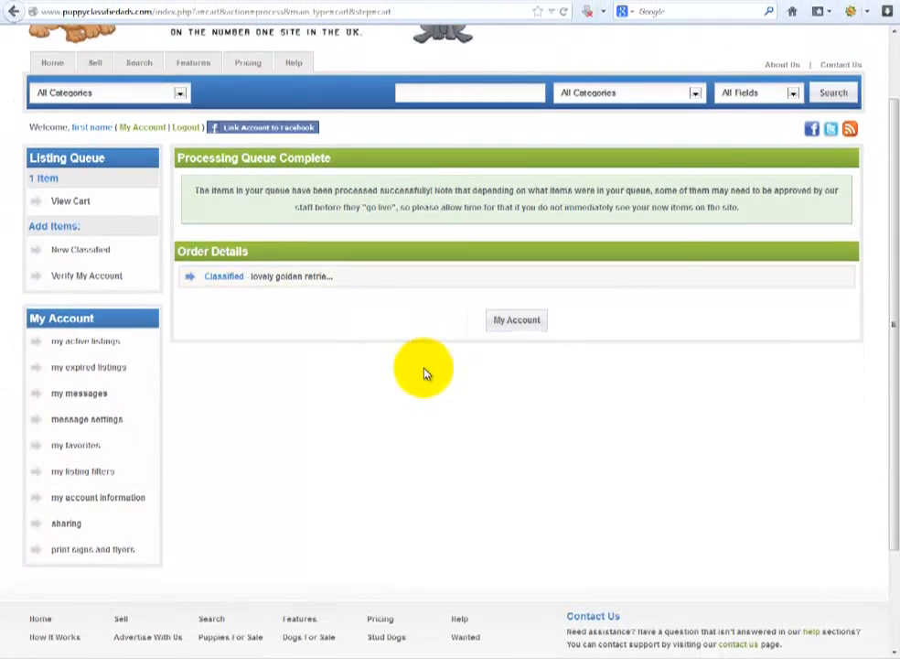